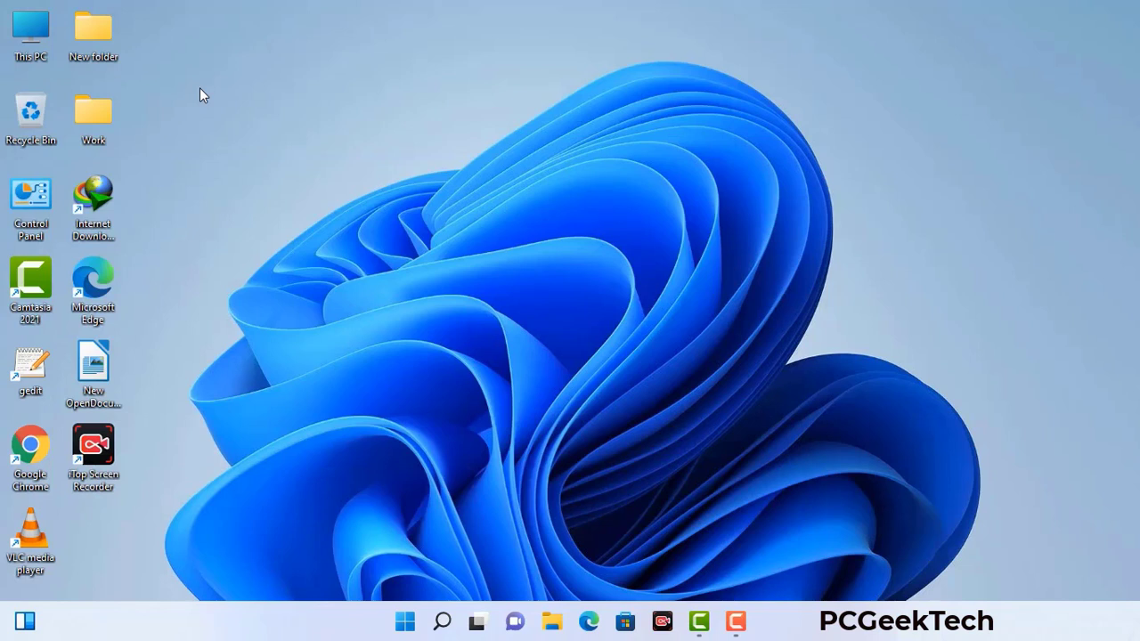
Run msconfig to open the System Configuration utility.
{"action": "key", "text": "super+r"}
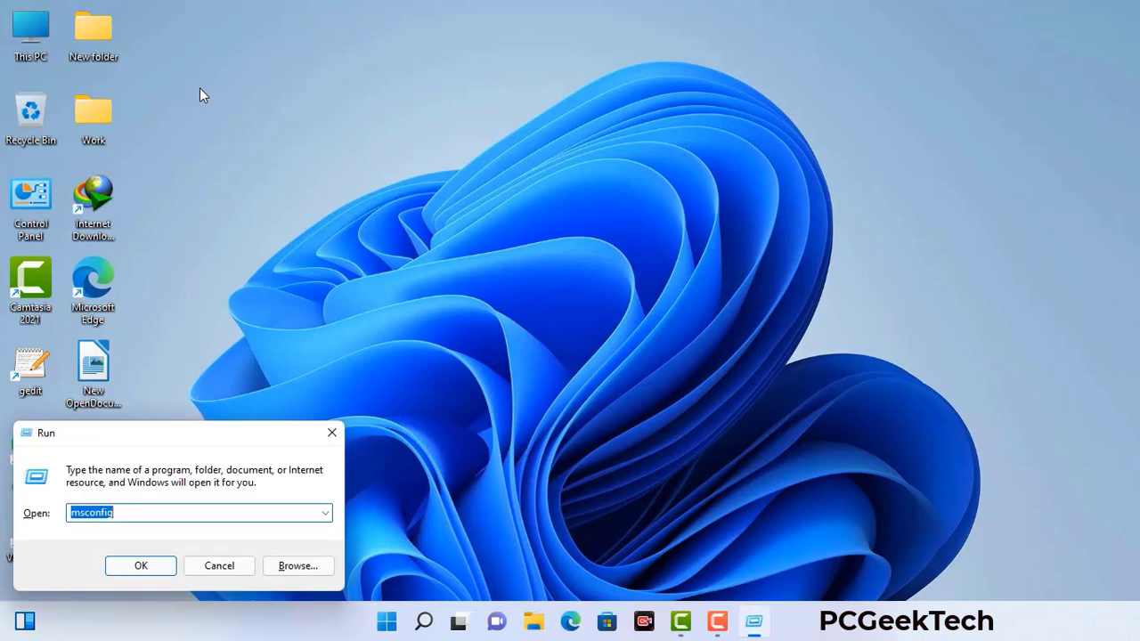
{"action": "left_click_drag", "start_coordinate": [194, 426], "coordinate": [501, 140]}
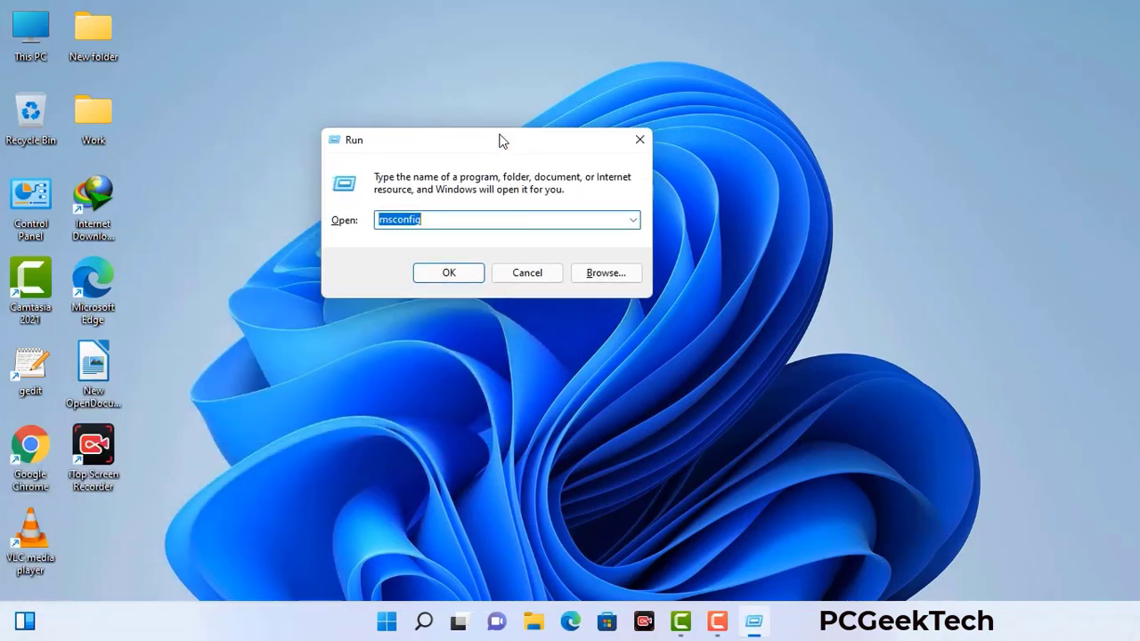
{"action": "left_click", "coordinate": [452, 223]}
{"action": "left_click", "coordinate": [440, 278]}
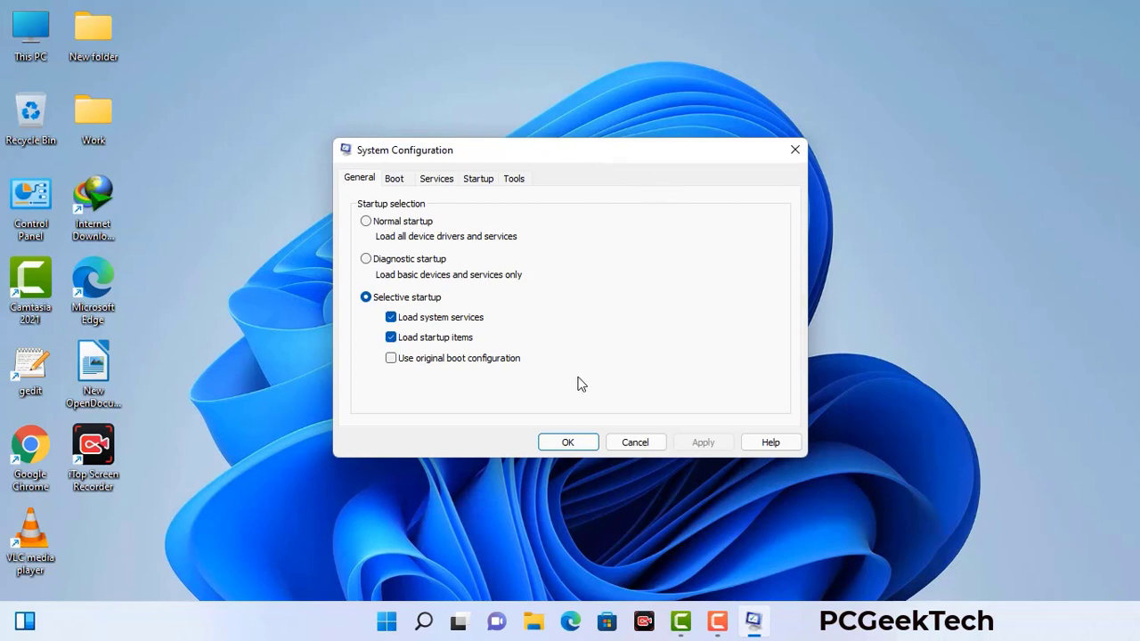
Enable Safe boot with the Network option in the boot settings, then apply and confirm the configuration.
{"action": "left_click", "coordinate": [396, 180]}
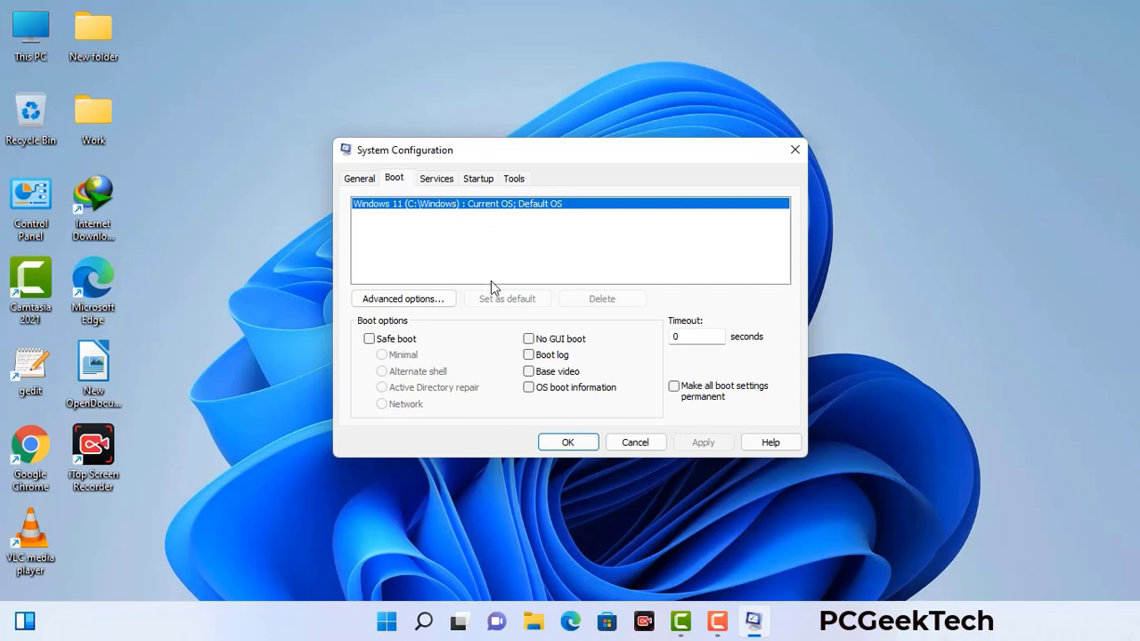
{"action": "left_click", "coordinate": [369, 340]}
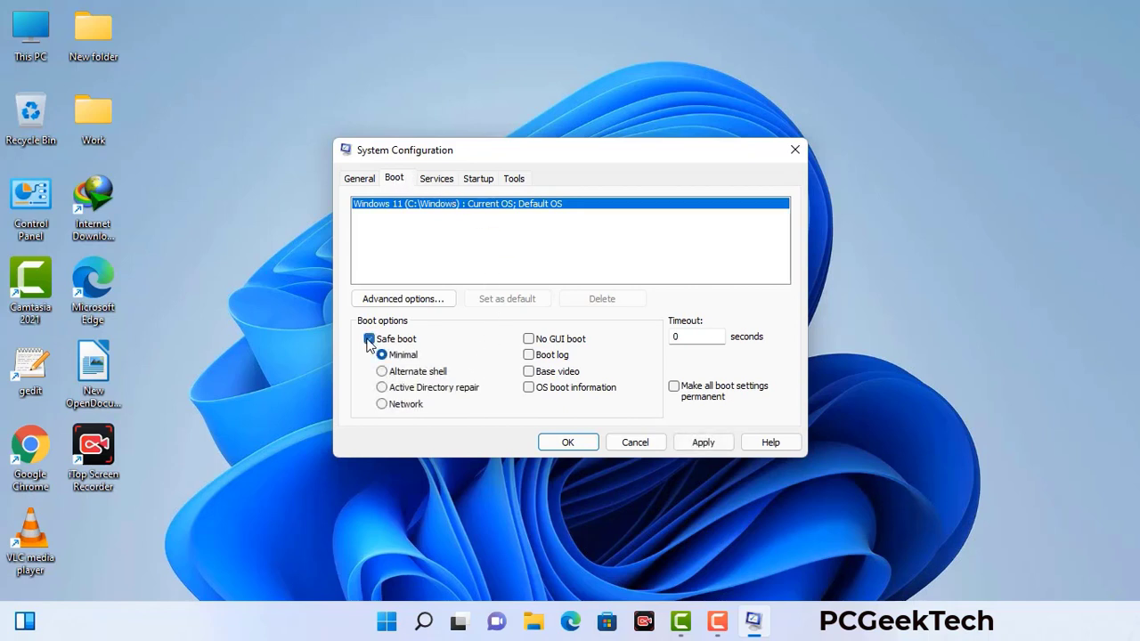
{"action": "left_click", "coordinate": [406, 405]}
{"action": "left_click", "coordinate": [703, 443]}
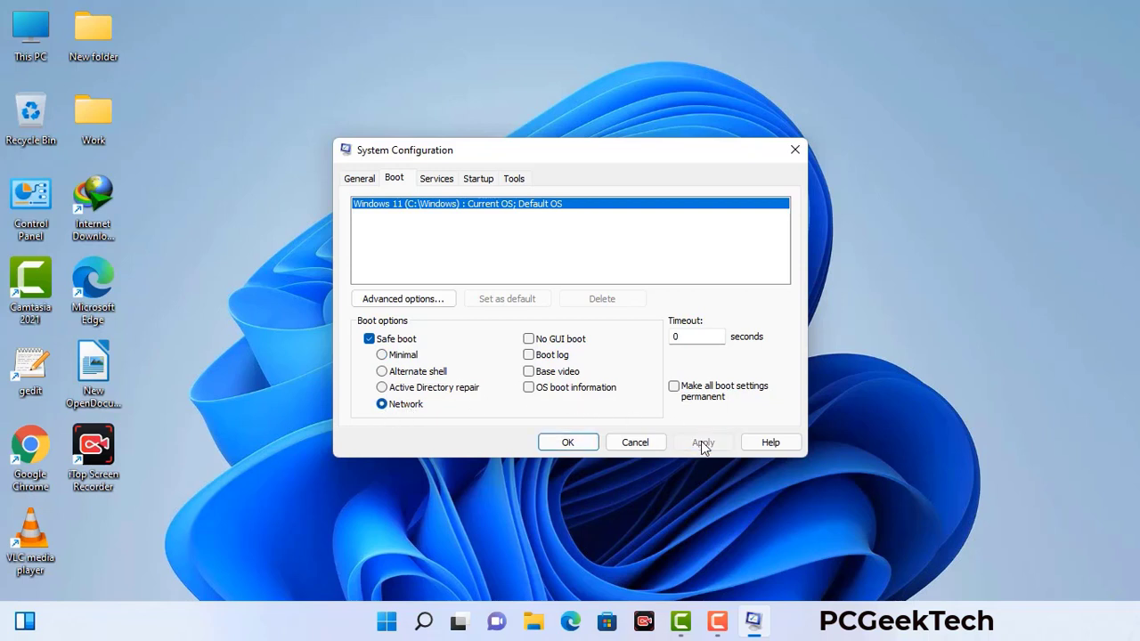
{"action": "left_click", "coordinate": [566, 446]}
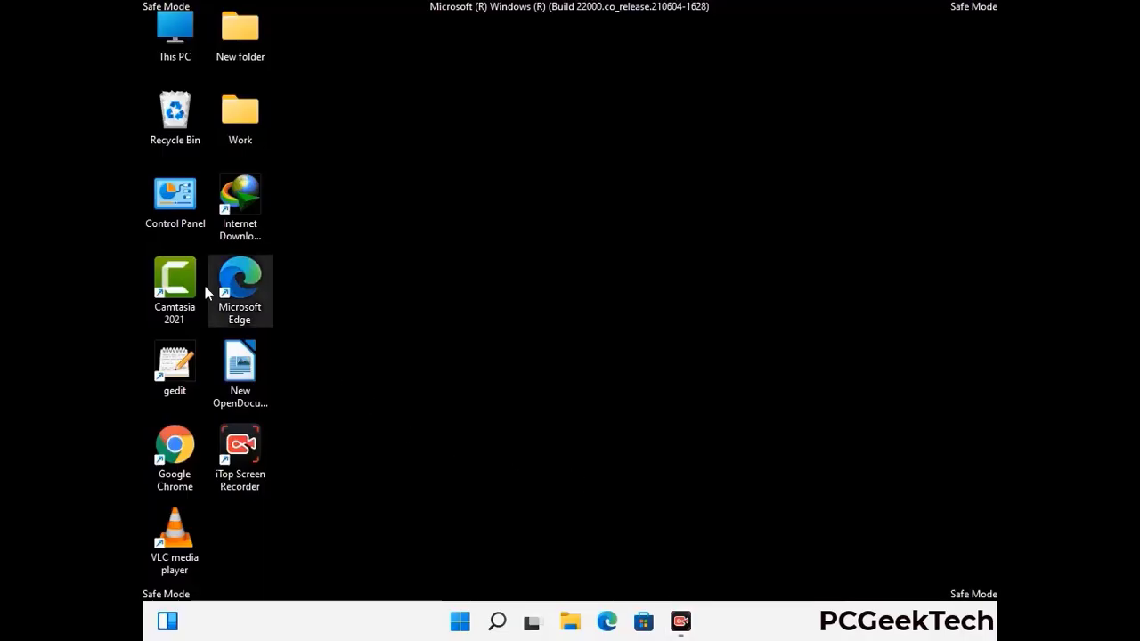
In Control Panel's File Explorer Options, enable showing hidden files, folders, and drives, and close Control Panel.
{"action": "double_click", "coordinate": [176, 211]}
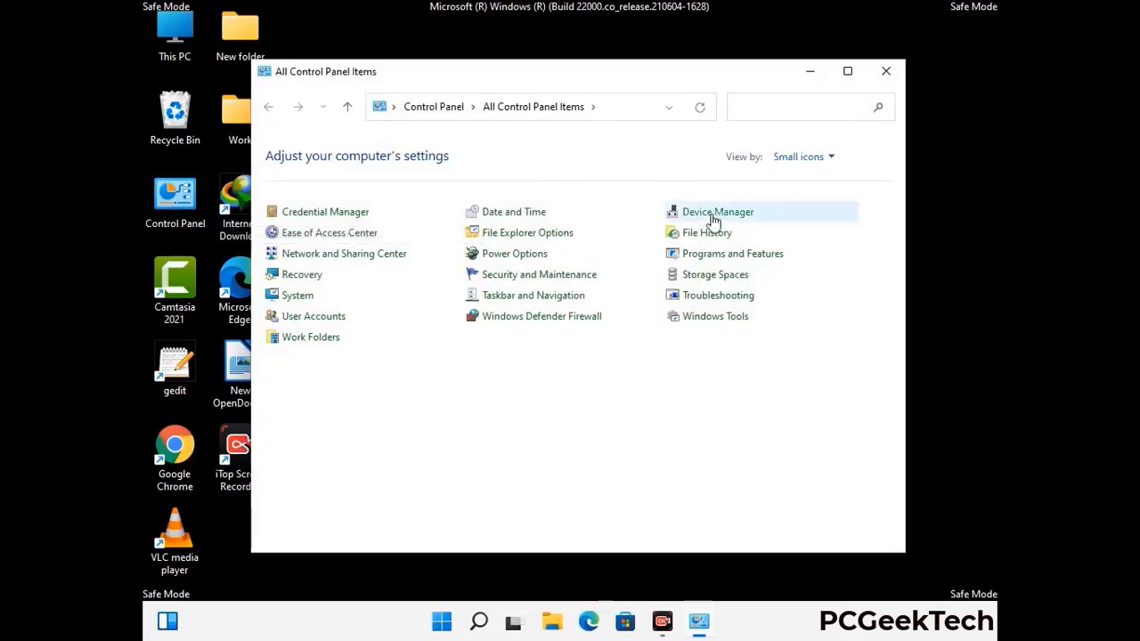
{"action": "left_click", "coordinate": [550, 240]}
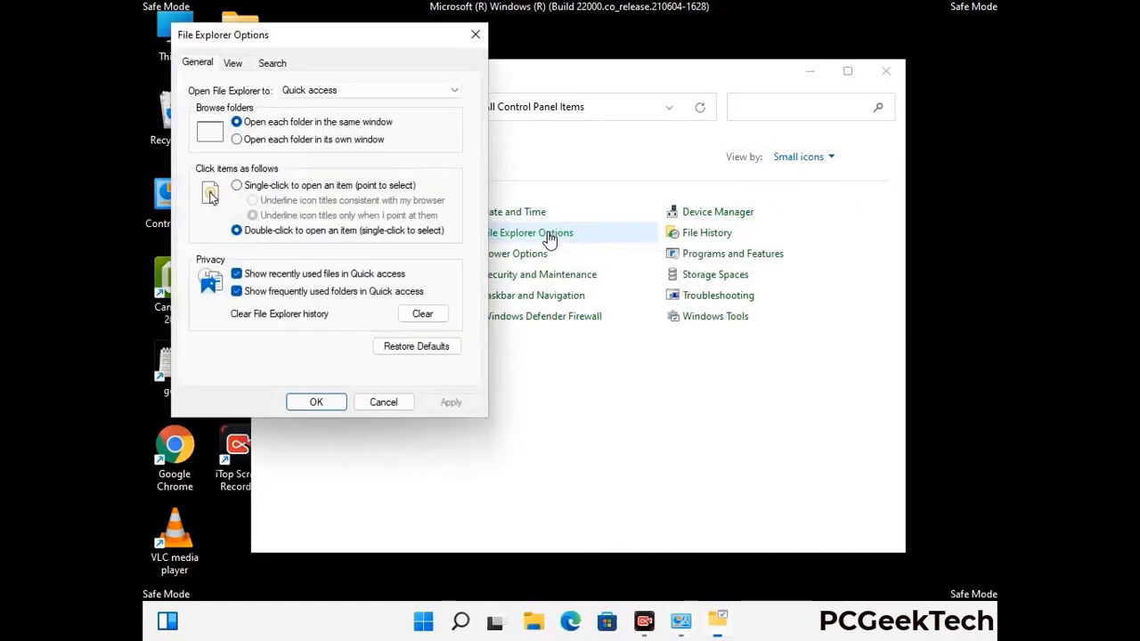
{"action": "left_click", "coordinate": [234, 63]}
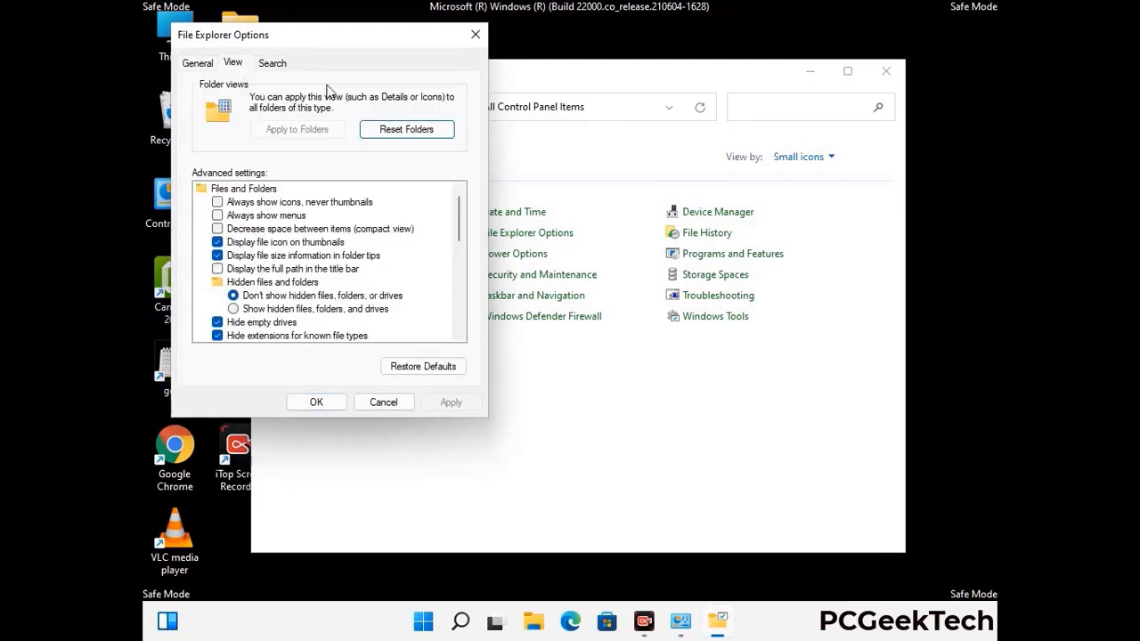
{"action": "left_click", "coordinate": [234, 309]}
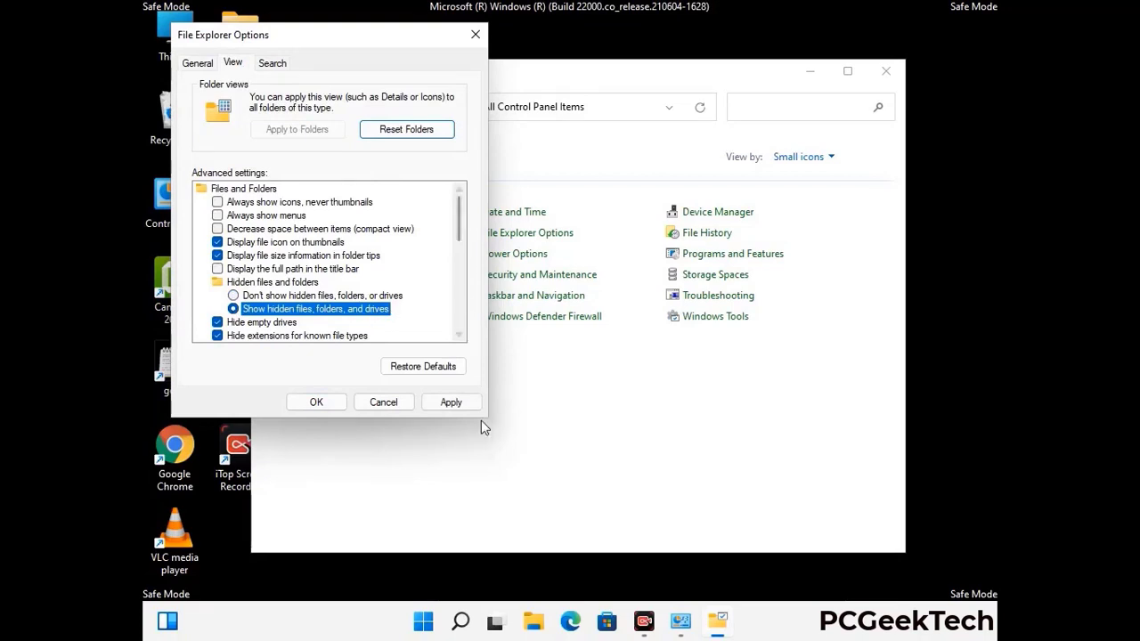
{"action": "left_click", "coordinate": [450, 403]}
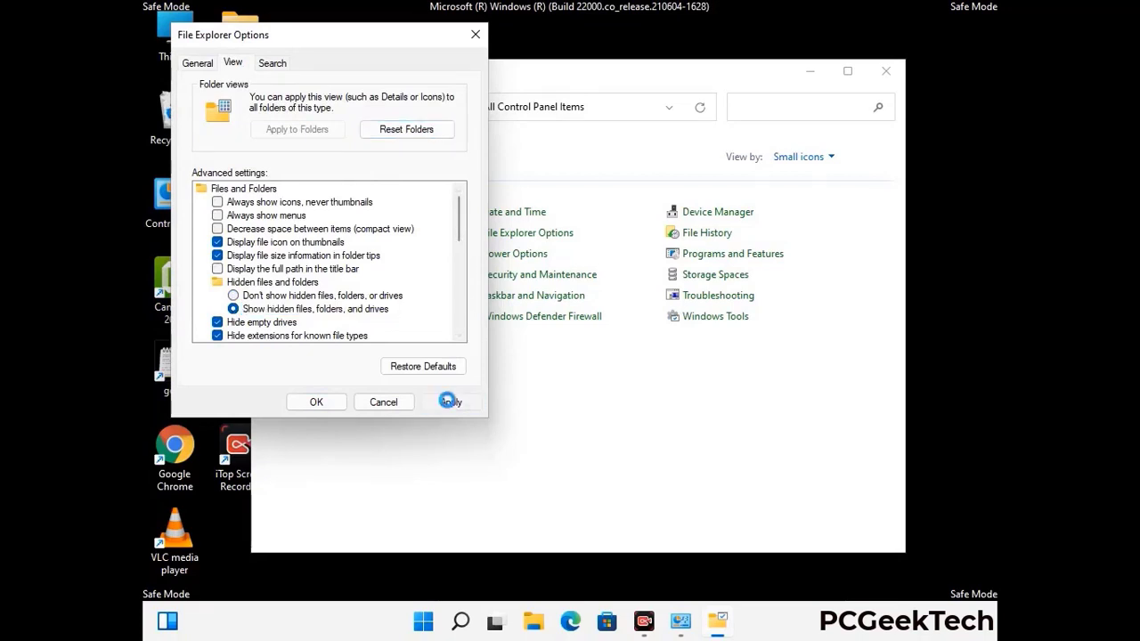
{"action": "left_click", "coordinate": [299, 404]}
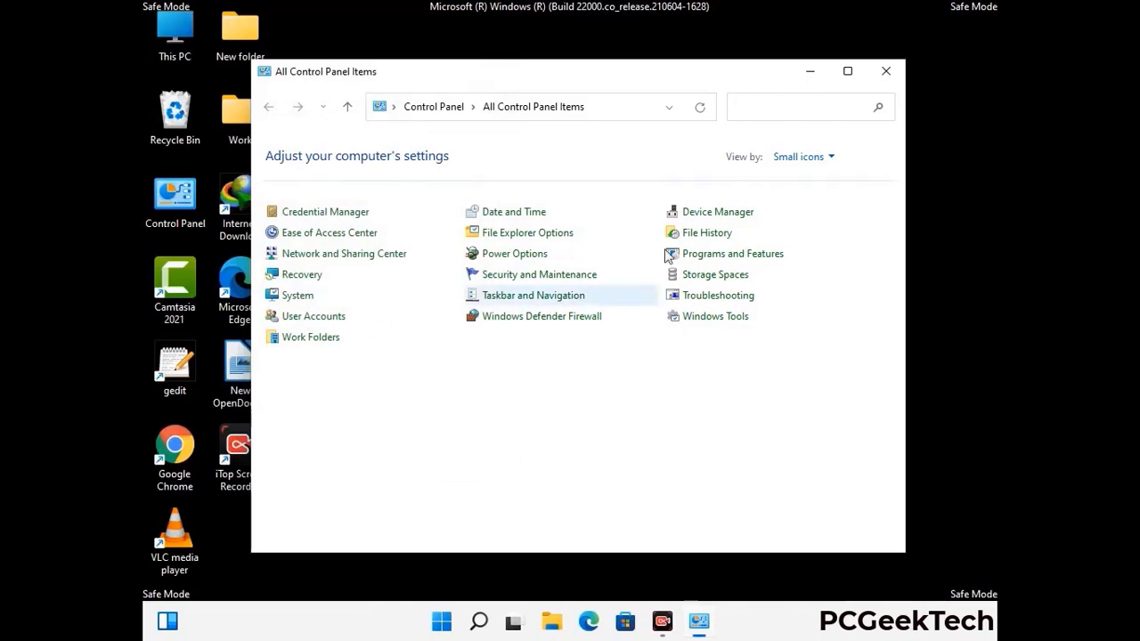
{"action": "left_click", "coordinate": [884, 75]}
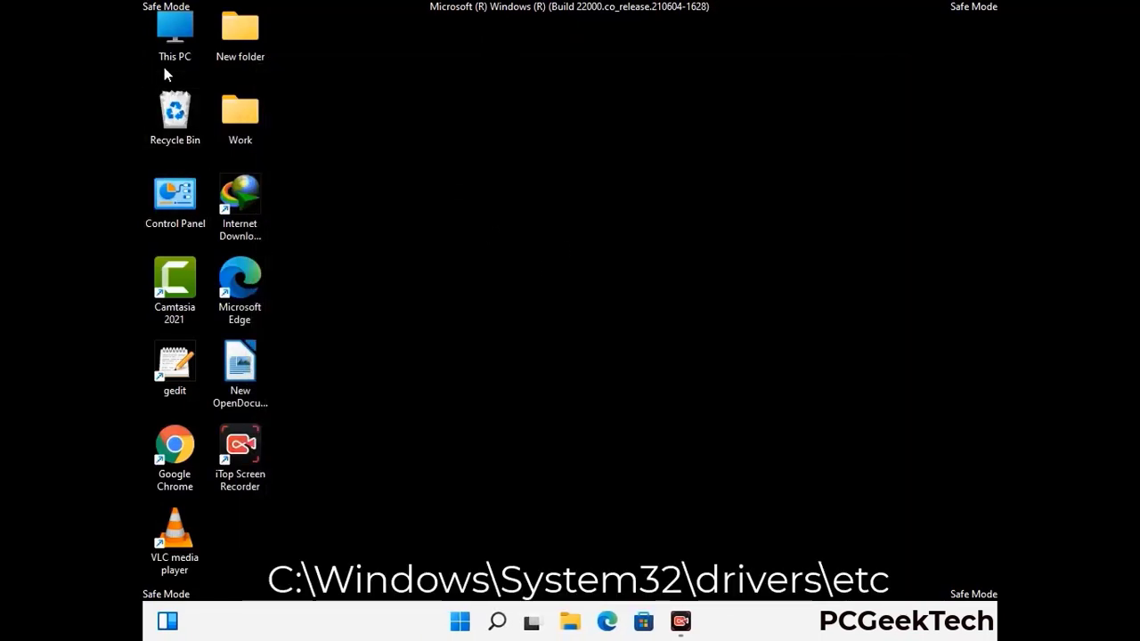
Browse from This PC to the folder C:\Windows\System32\drivers\etc.
{"action": "double_click", "coordinate": [171, 36]}
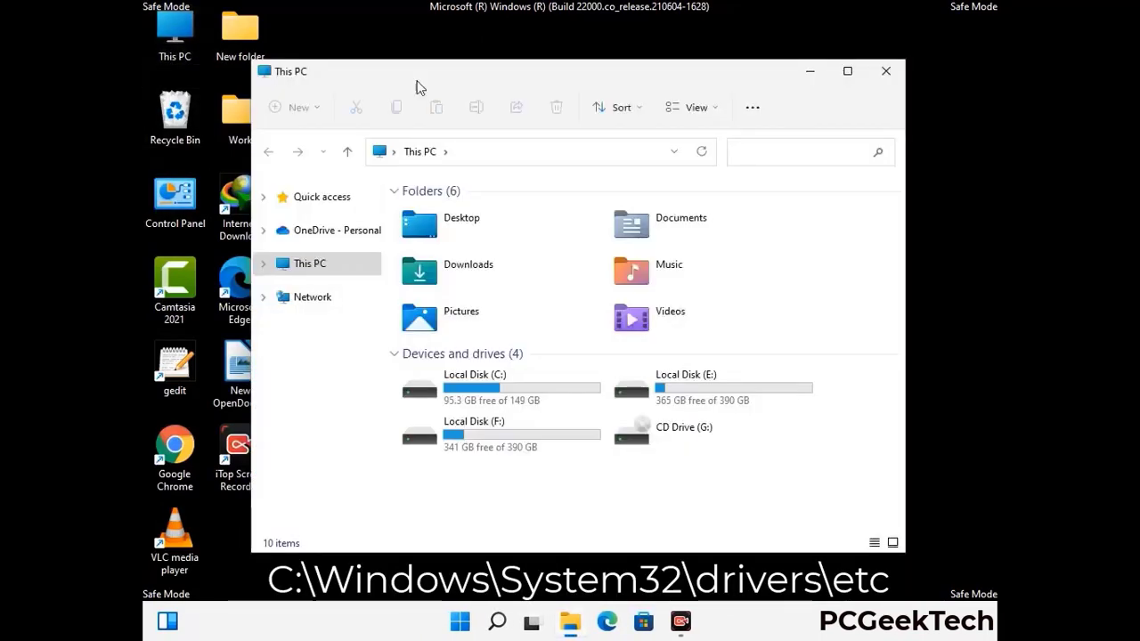
{"action": "left_click", "coordinate": [498, 390]}
{"action": "double_click", "coordinate": [498, 390]}
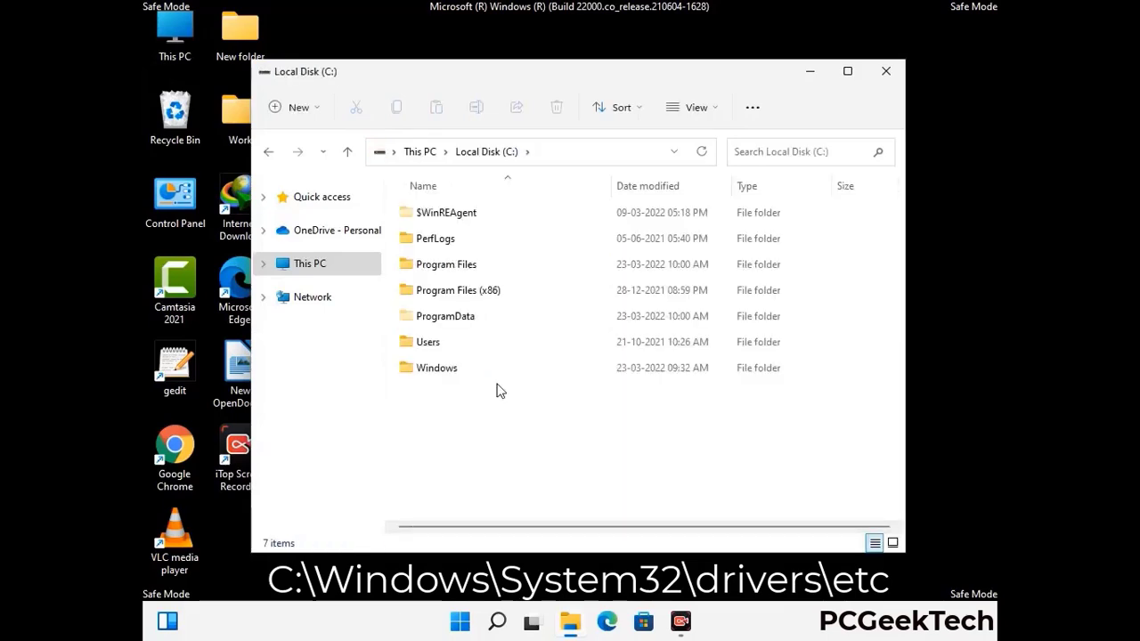
{"action": "double_click", "coordinate": [427, 370]}
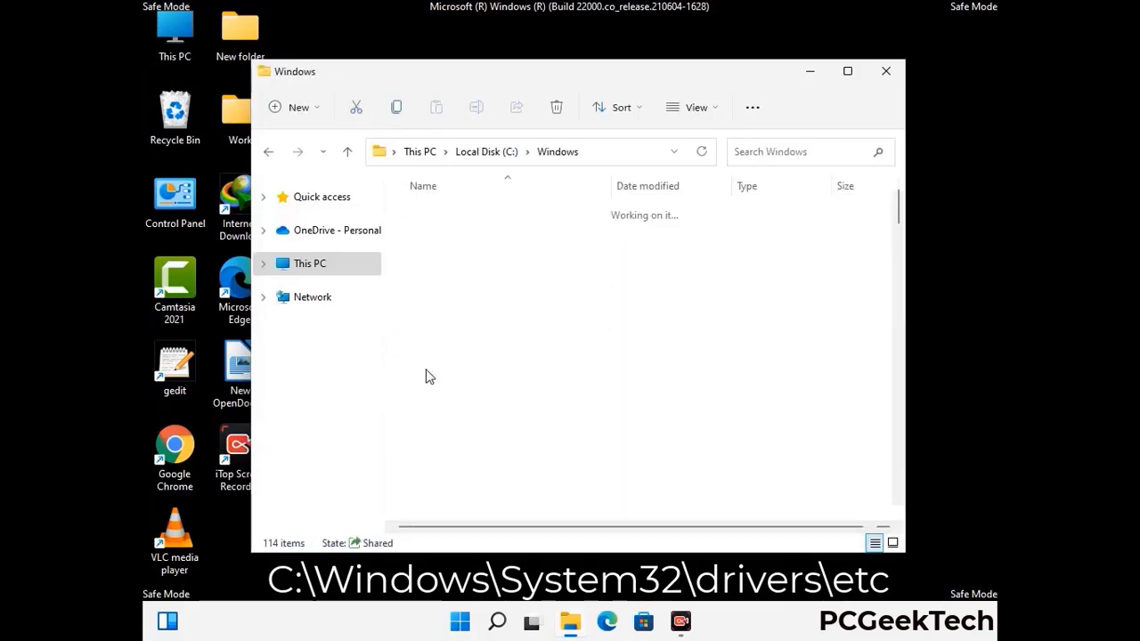
{"action": "scroll", "coordinate": [570, 383], "scroll_direction": "down", "scroll_amount": 5}
{"action": "scroll", "coordinate": [563, 385], "scroll_direction": "down", "scroll_amount": 12}
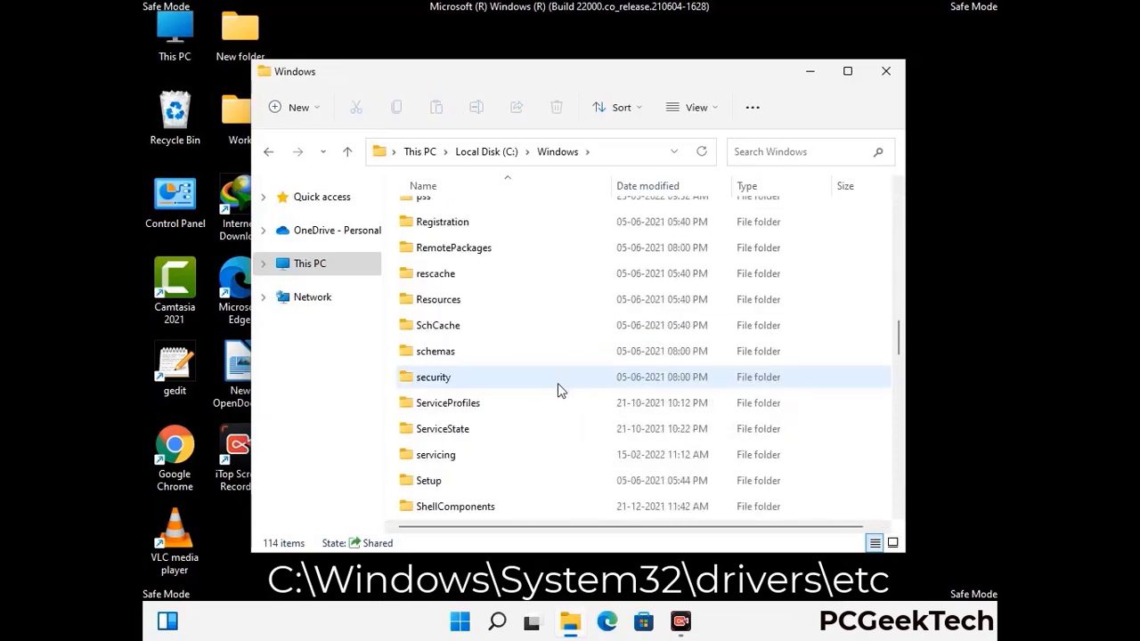
{"action": "scroll", "coordinate": [530, 406], "scroll_direction": "down", "scroll_amount": 2}
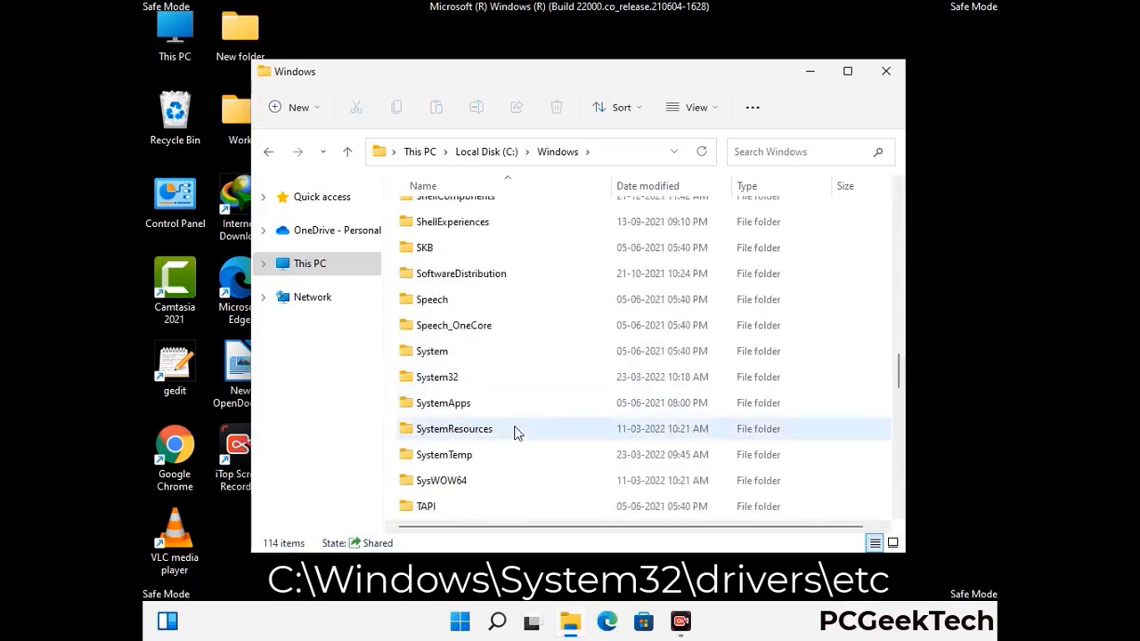
{"action": "double_click", "coordinate": [434, 377]}
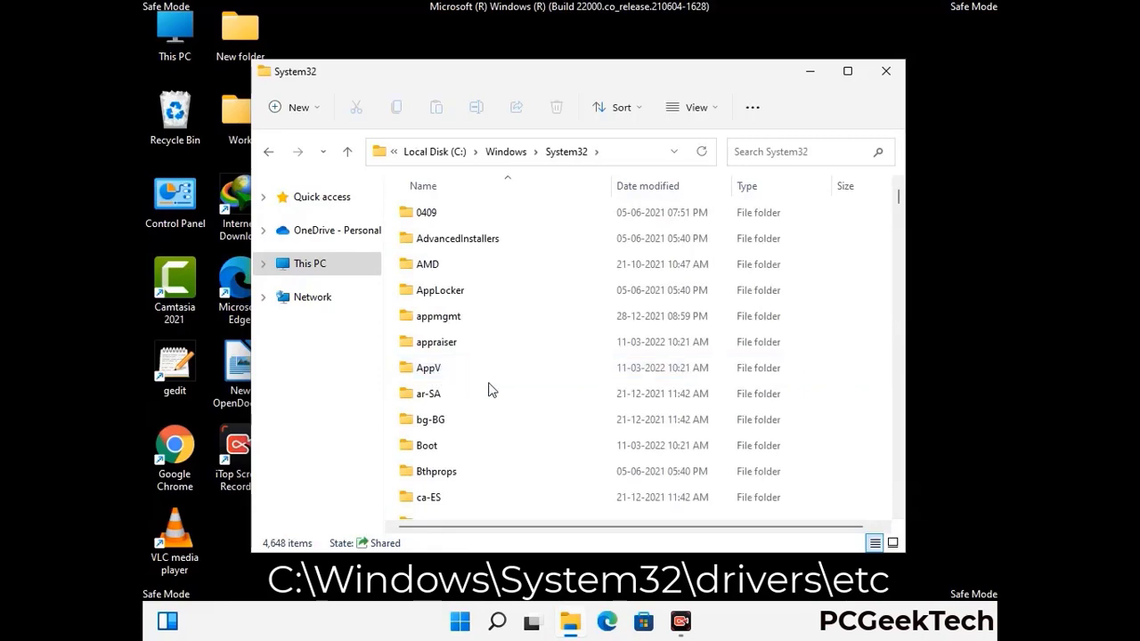
{"action": "scroll", "coordinate": [491, 390], "scroll_direction": "down", "scroll_amount": 5}
{"action": "double_click", "coordinate": [442, 486]}
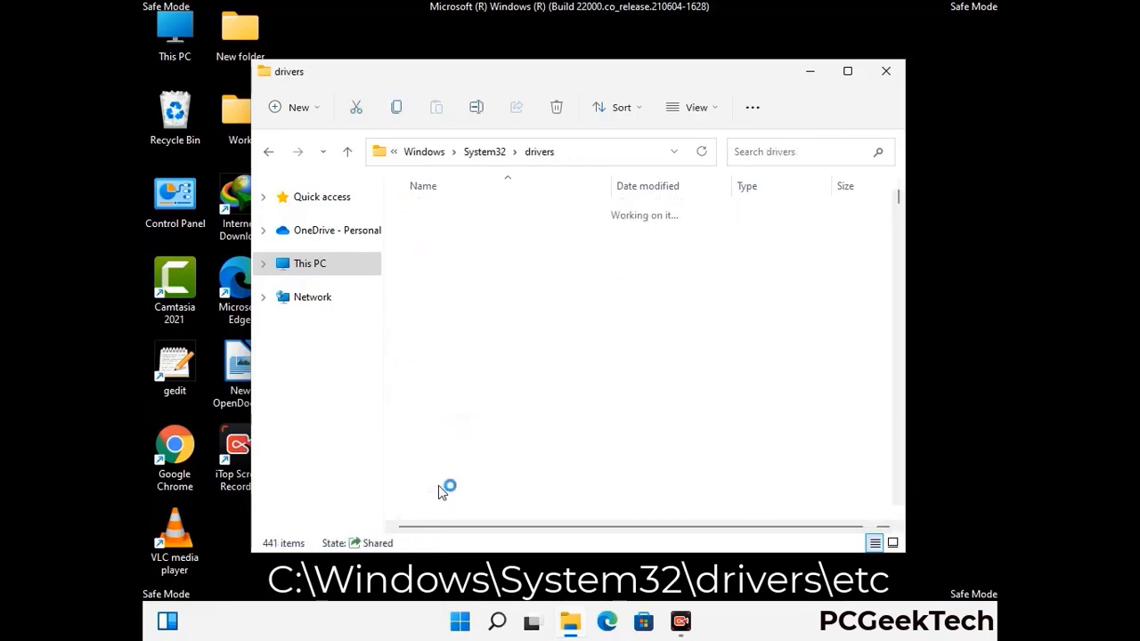
{"action": "double_click", "coordinate": [425, 264]}
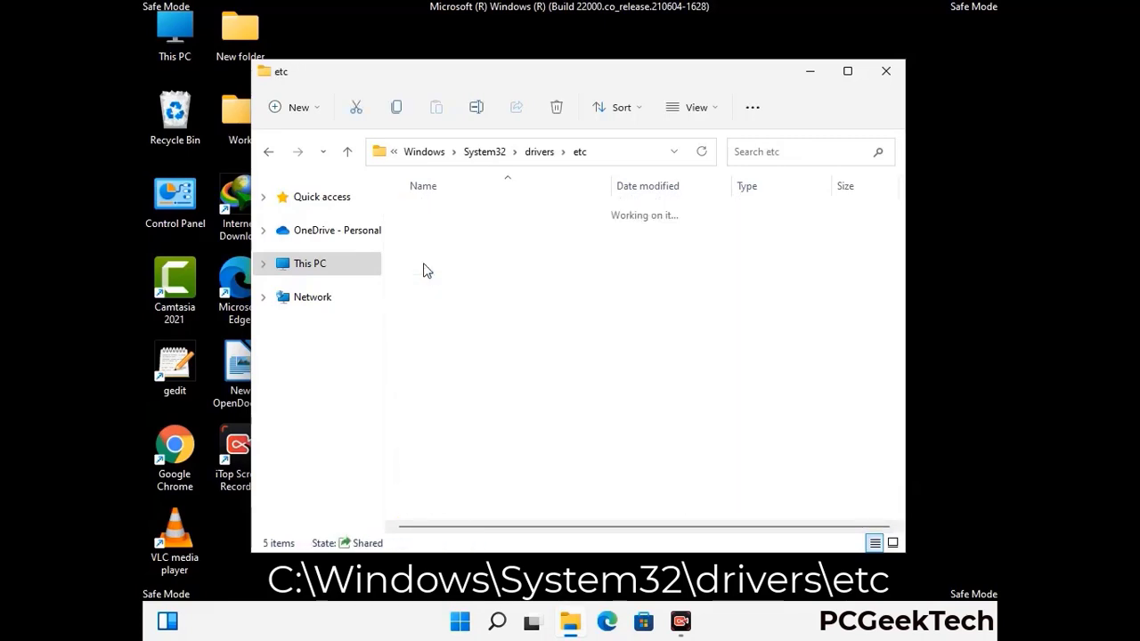
Open the hosts file with Notepad and move its window so the full text can be read.
{"action": "left_click", "coordinate": [438, 227]}
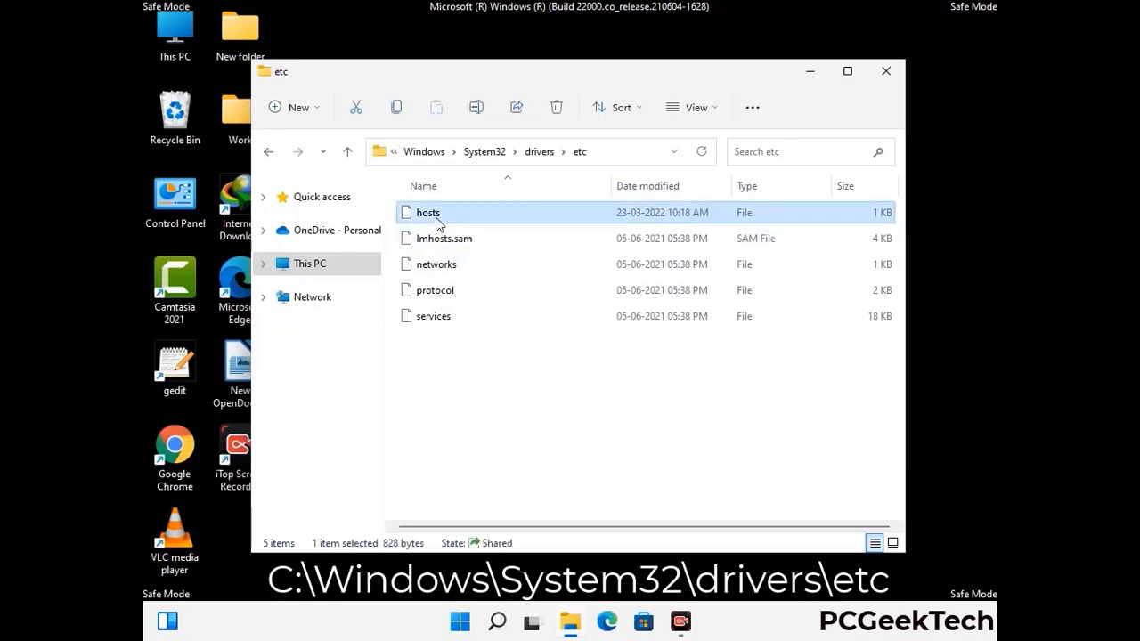
{"action": "double_click", "coordinate": [436, 225]}
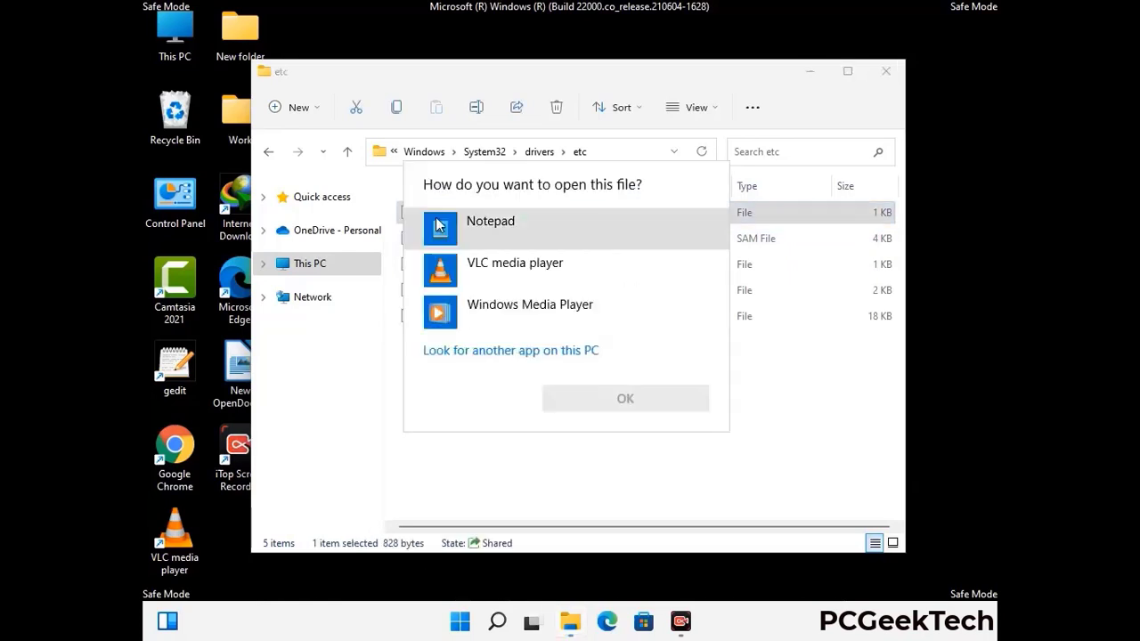
{"action": "left_click", "coordinate": [505, 228]}
{"action": "left_click", "coordinate": [625, 400]}
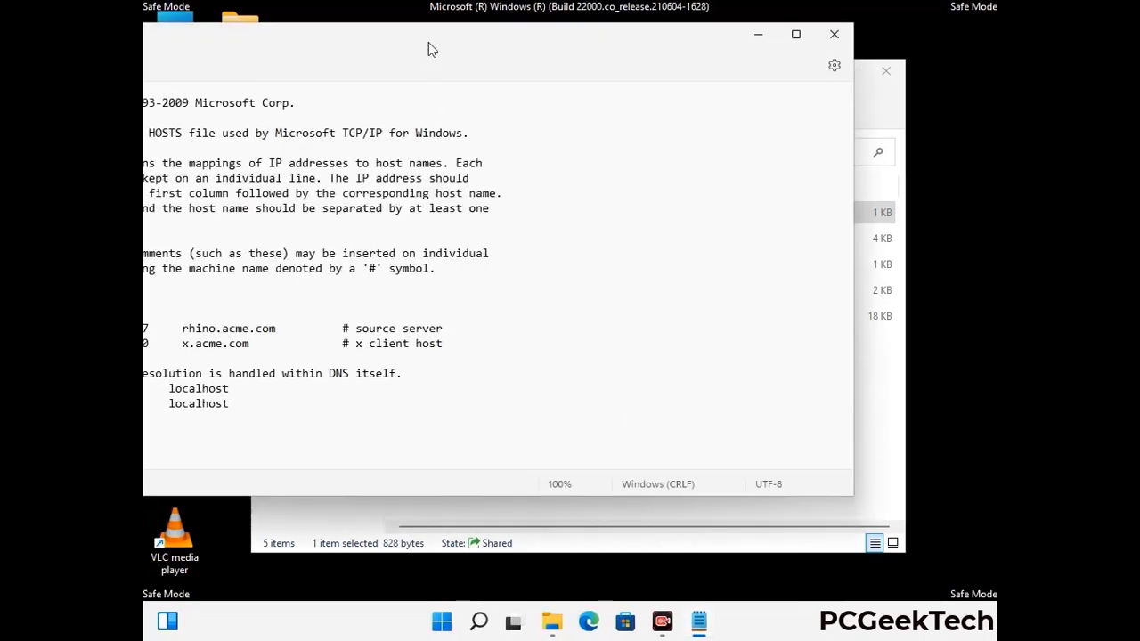
{"action": "left_click_drag", "start_coordinate": [429, 41], "coordinate": [610, 50]}
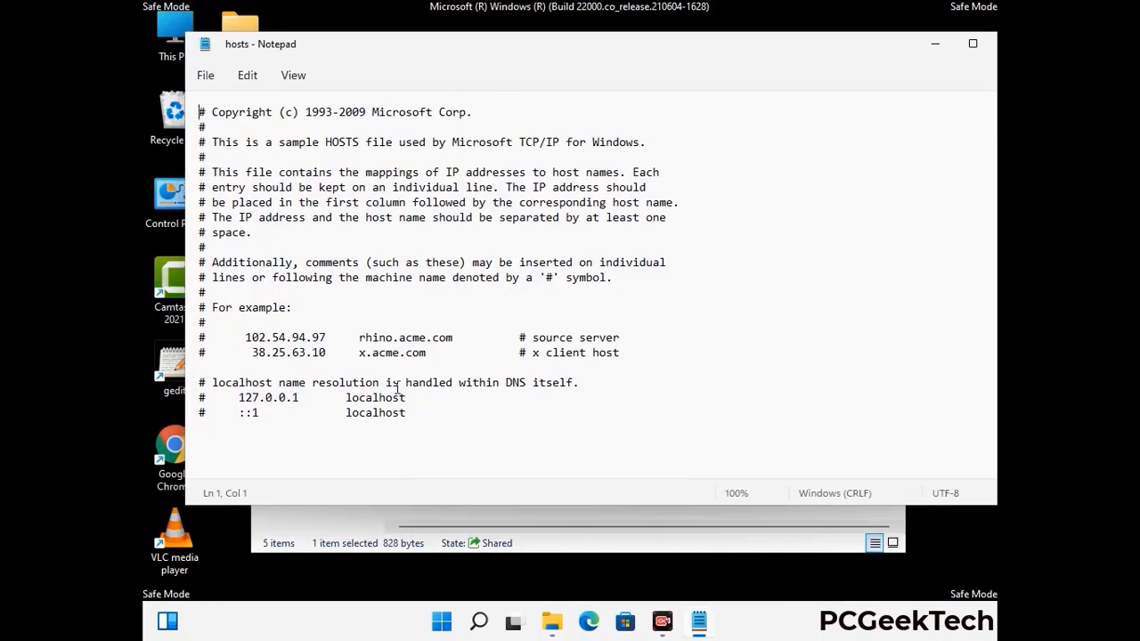
Add blank lines after the last localhost entry, save the hosts file, and close Notepad and the etc folder window.
{"action": "left_click", "coordinate": [427, 416]}
{"action": "key", "text": "Return"}
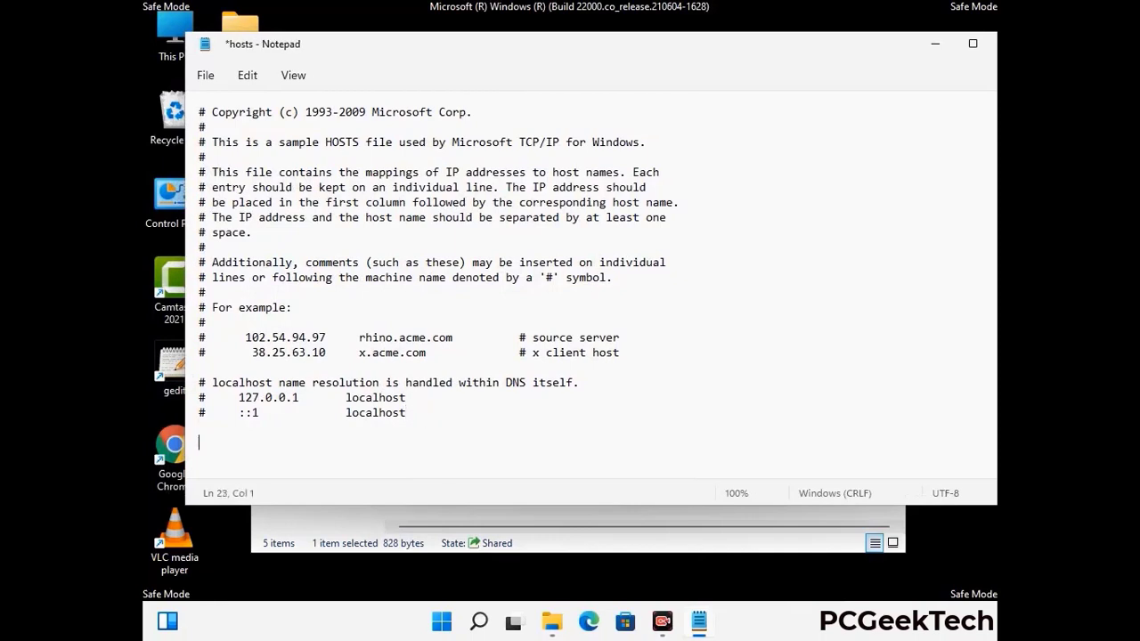
{"action": "left_click", "coordinate": [206, 77]}
{"action": "left_click", "coordinate": [213, 189]}
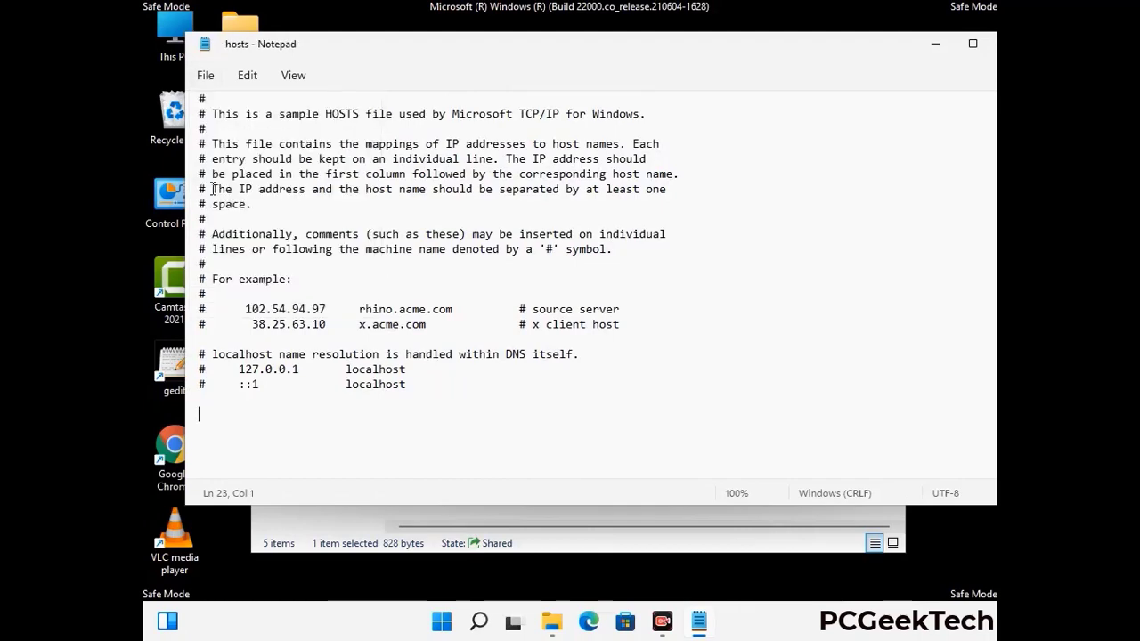
{"action": "left_click_drag", "start_coordinate": [860, 52], "coordinate": [728, 49]}
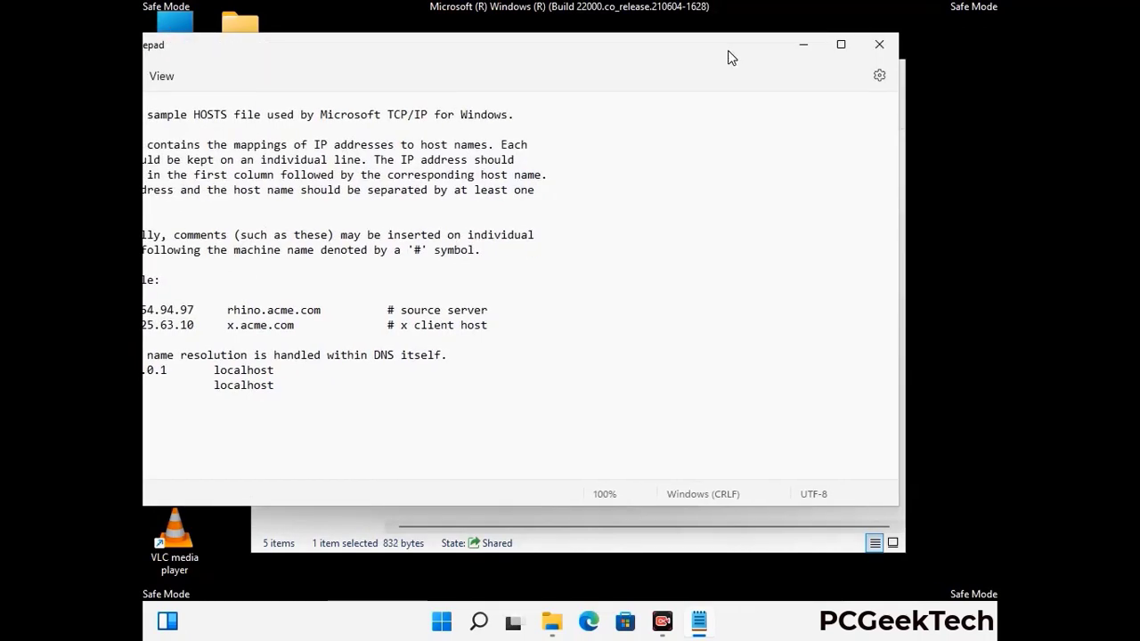
{"action": "left_click", "coordinate": [879, 50]}
{"action": "left_click", "coordinate": [888, 64]}
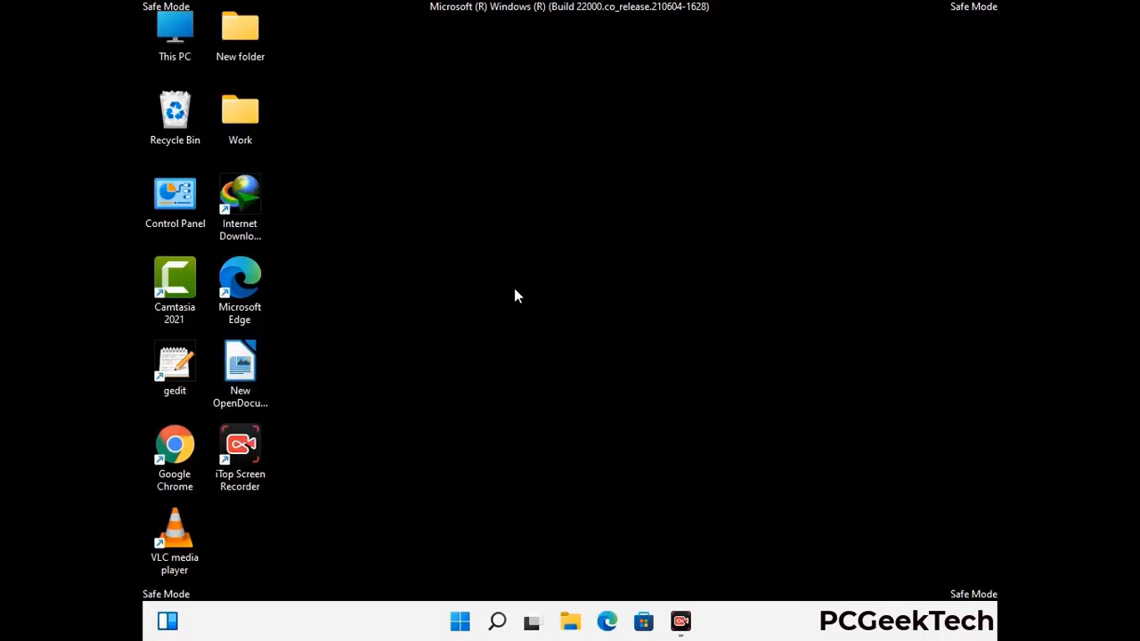
Run %appdata% to open the Roaming application data folder.
{"action": "key", "text": "super+r"}
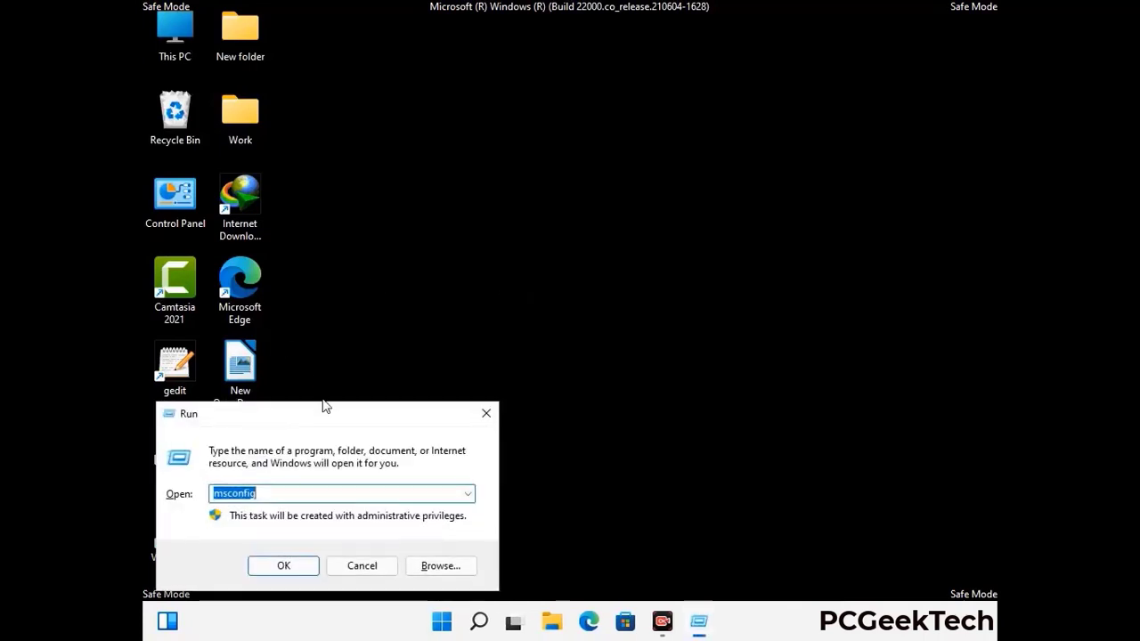
{"action": "left_click_drag", "start_coordinate": [325, 406], "coordinate": [530, 177]}
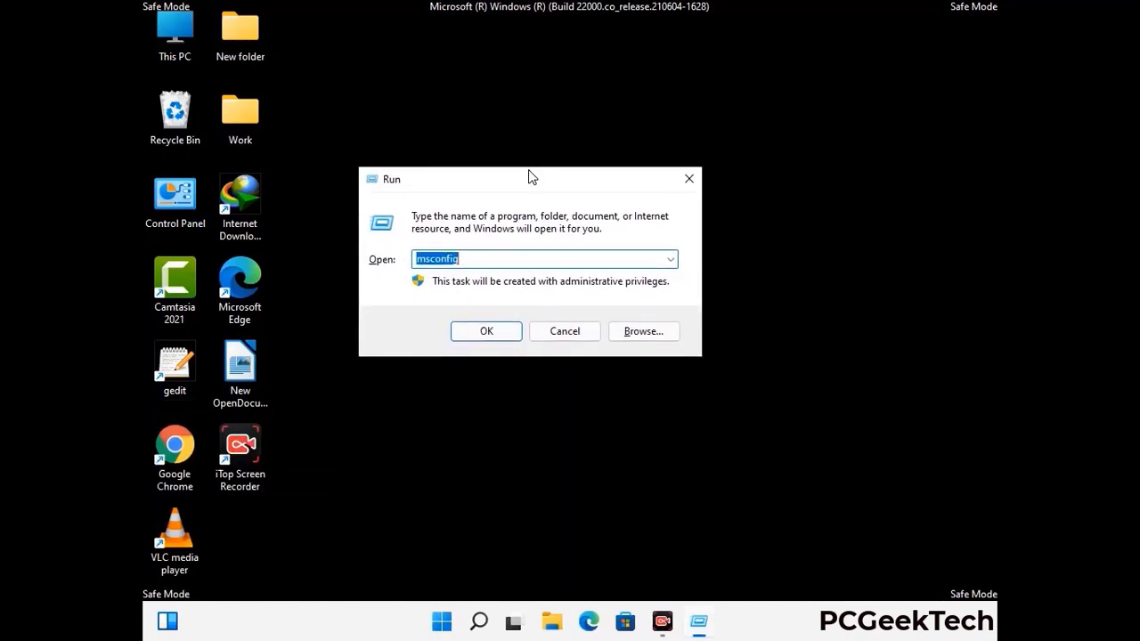
{"action": "type", "text": "%"}
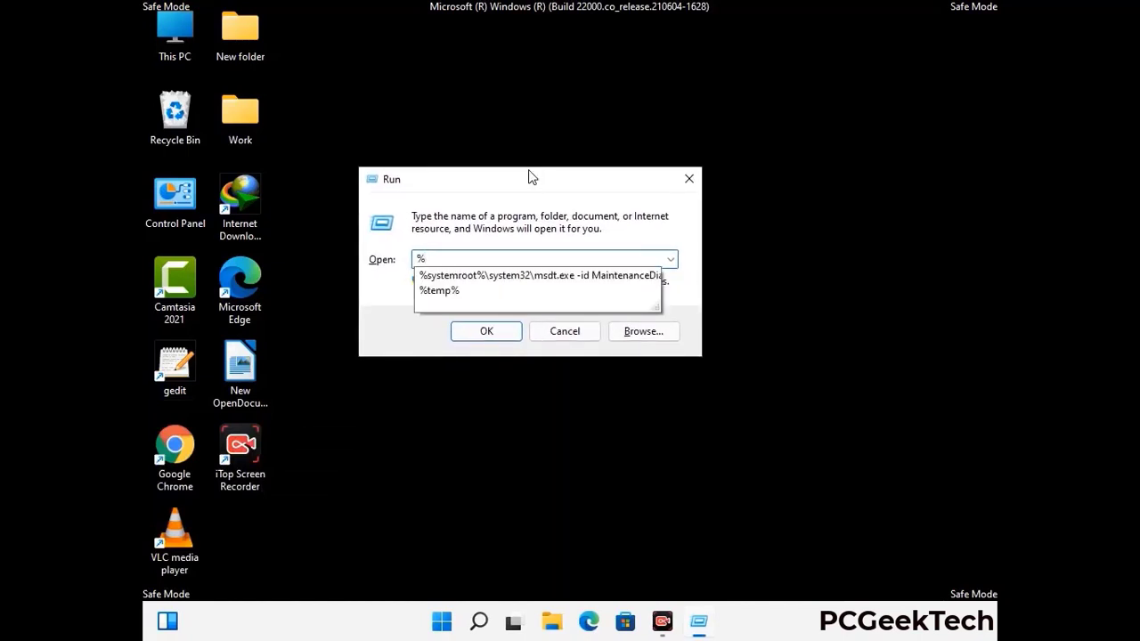
{"action": "type", "text": "appdata%"}
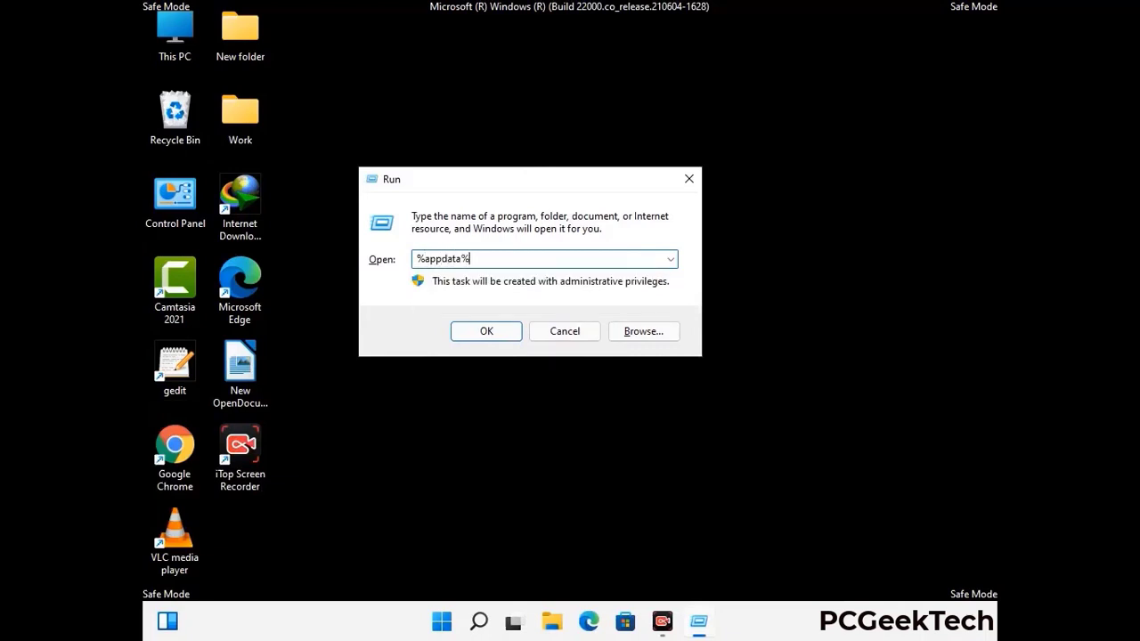
{"action": "key", "text": "Return"}
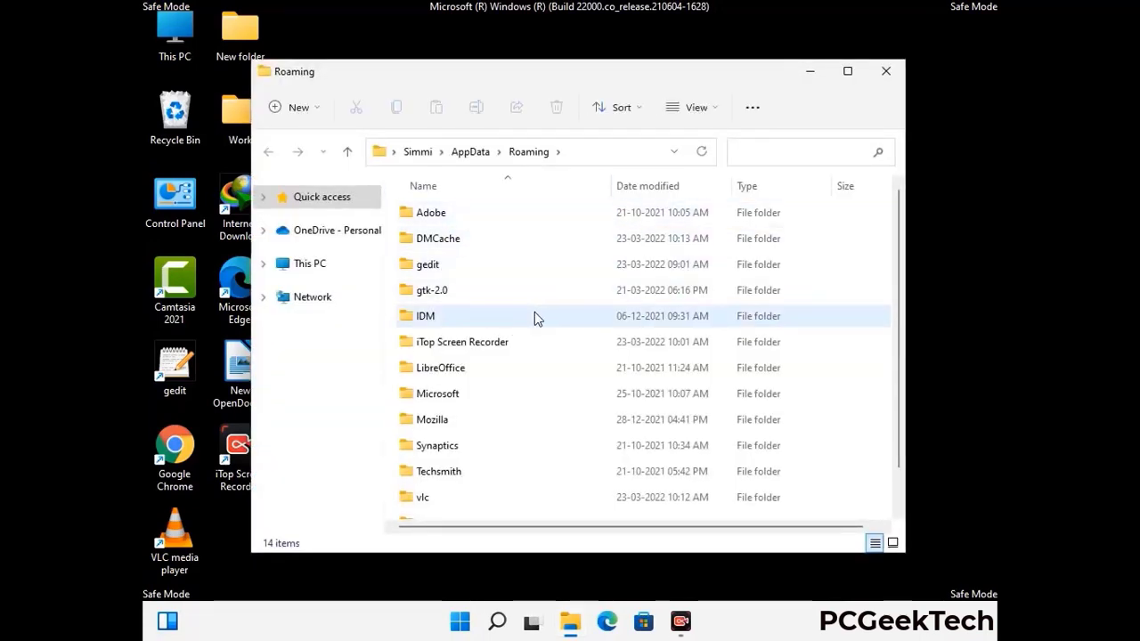
Look through the Roaming folder, delete the Zoom folder, and close the window.
{"action": "scroll", "coordinate": [534, 316], "scroll_direction": "down", "scroll_amount": 2}
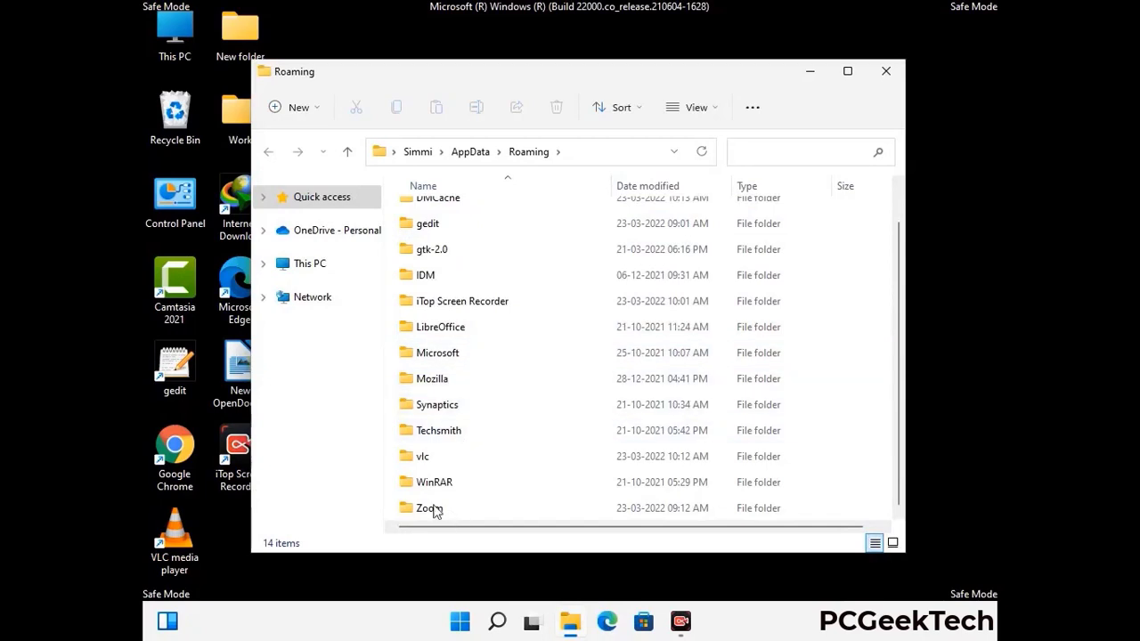
{"action": "scroll", "coordinate": [417, 255], "scroll_direction": "up", "scroll_amount": 1}
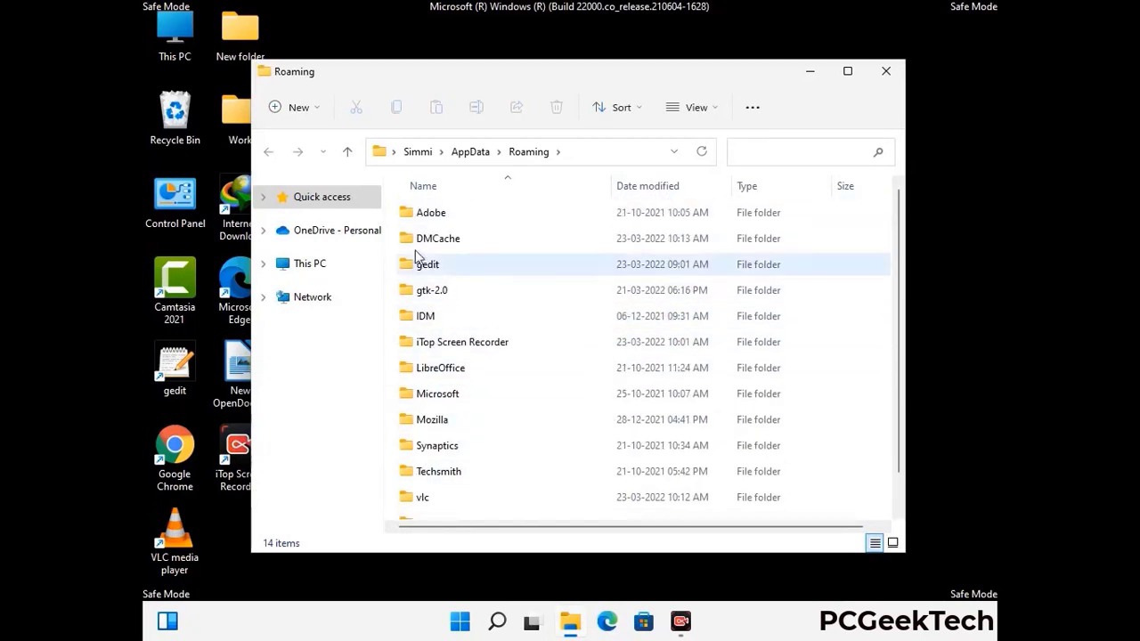
{"action": "scroll", "coordinate": [465, 410], "scroll_direction": "down", "scroll_amount": 1}
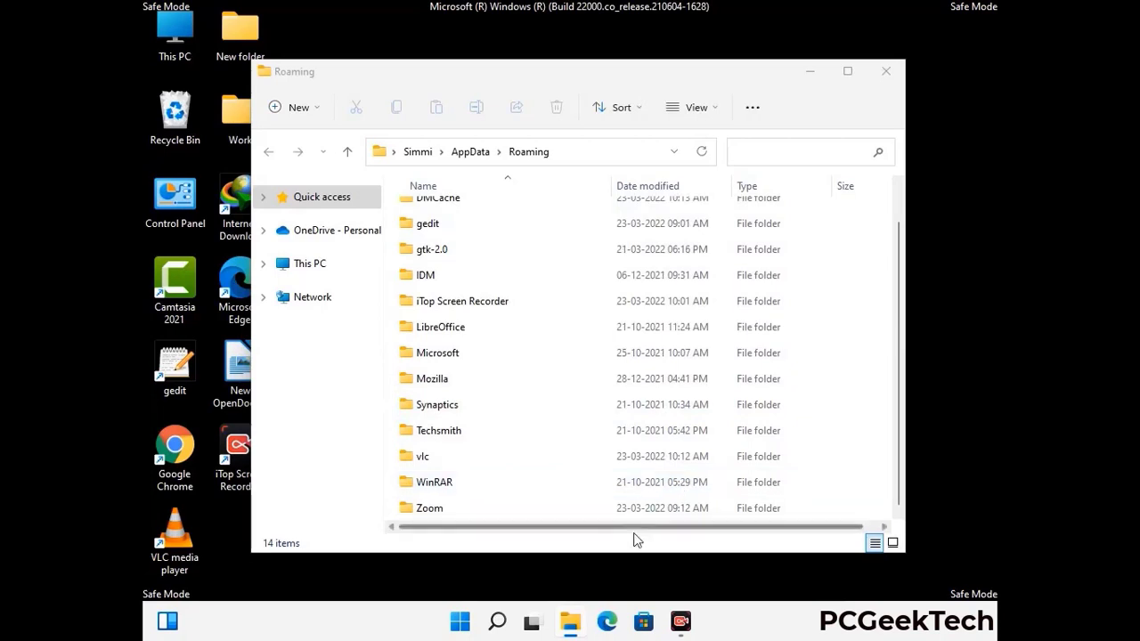
{"action": "left_click", "coordinate": [638, 505]}
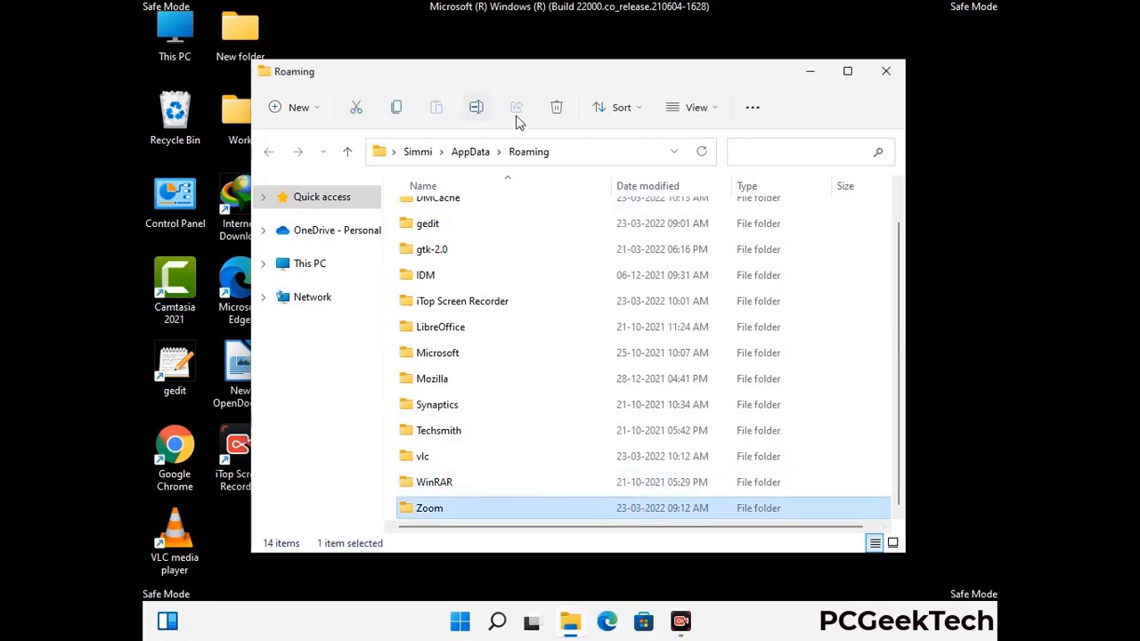
{"action": "left_click", "coordinate": [563, 113]}
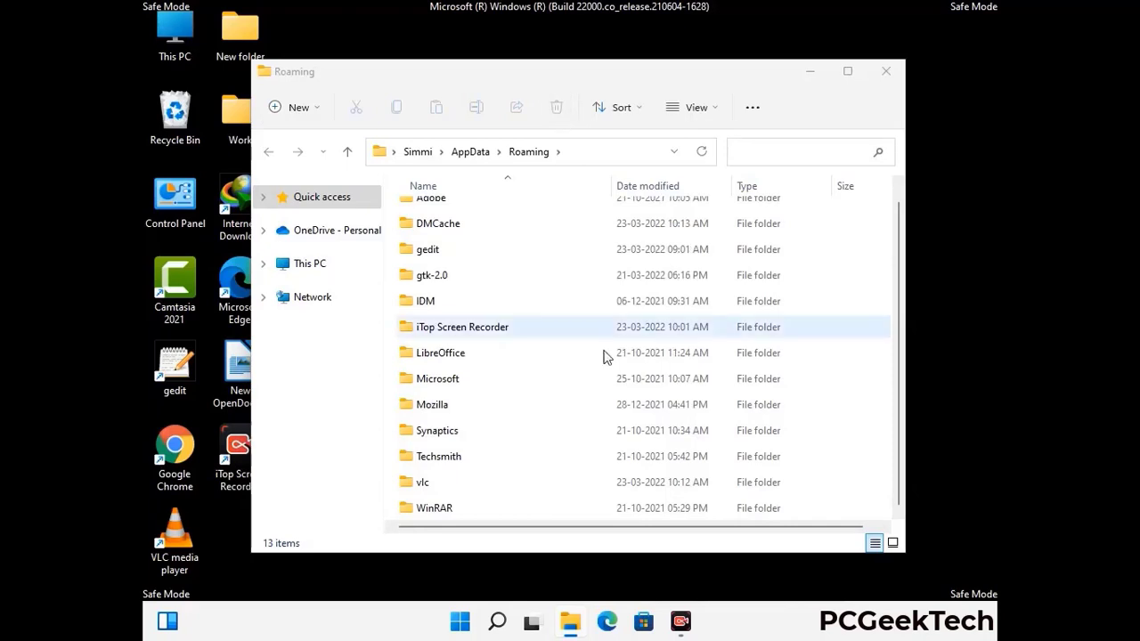
{"action": "left_click", "coordinate": [884, 81]}
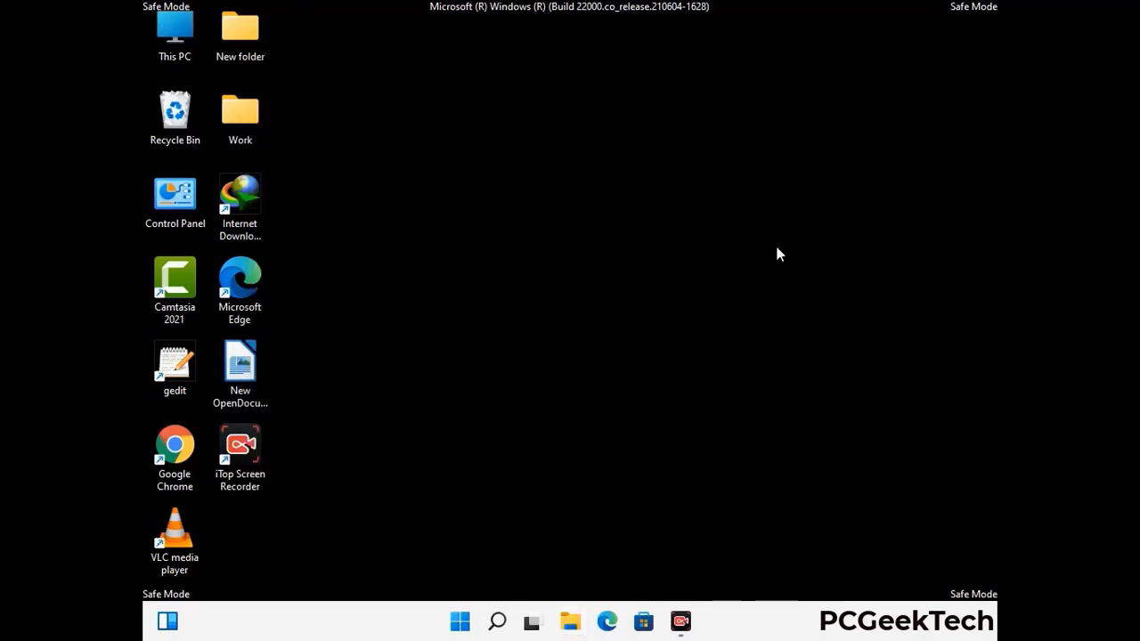
Run %LocalAppData% to open the Local application data folder.
{"action": "key", "text": "super+r"}
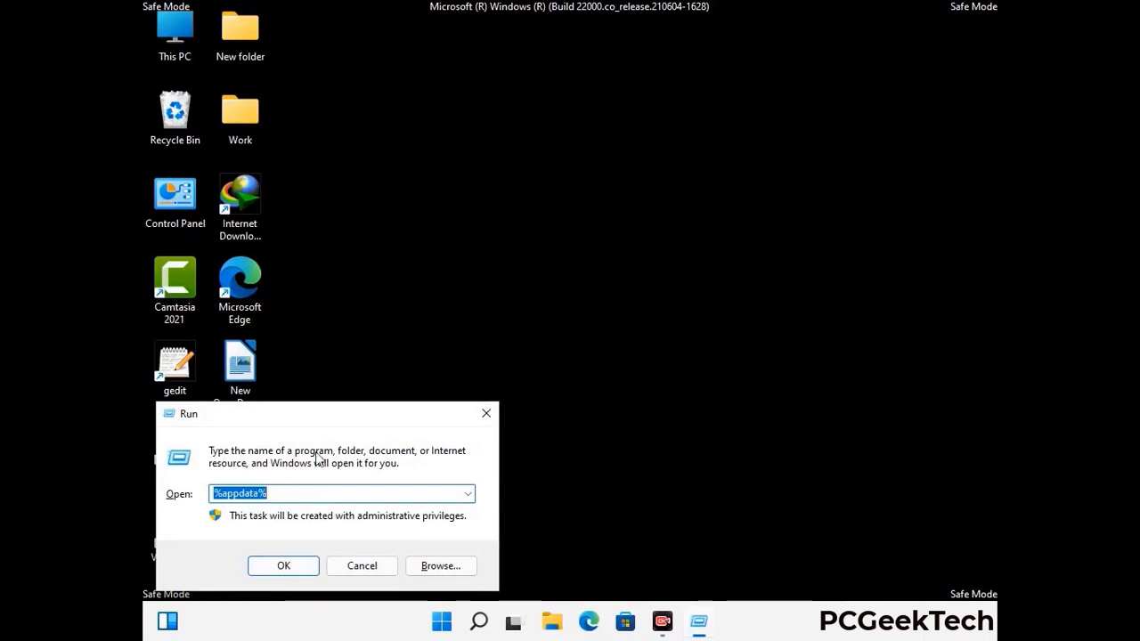
{"action": "left_click_drag", "start_coordinate": [357, 424], "coordinate": [597, 226]}
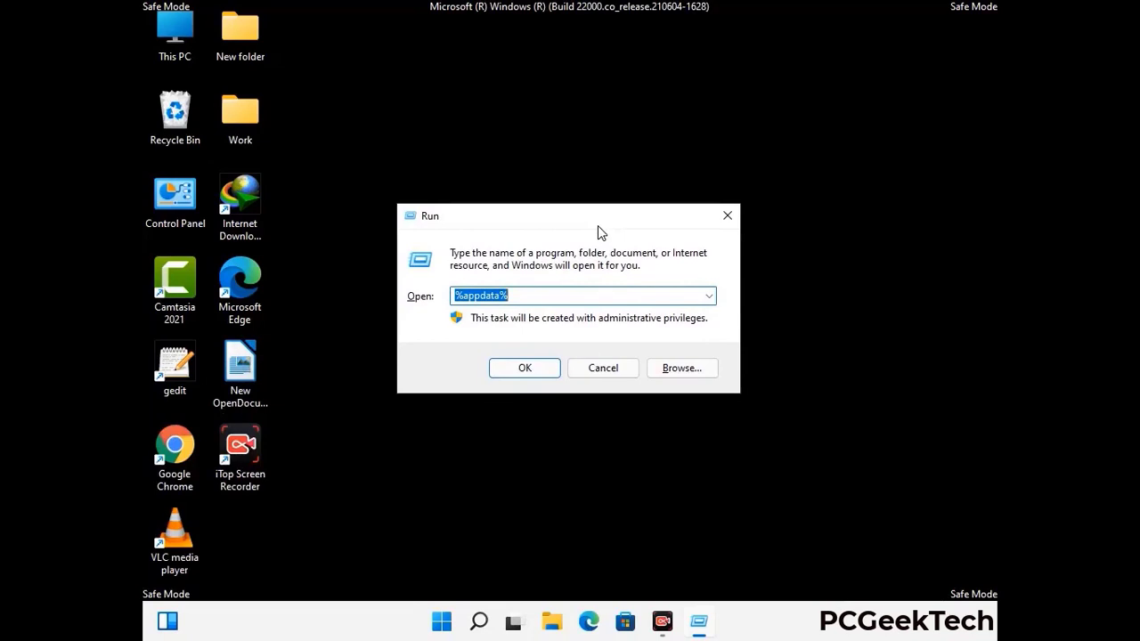
{"action": "type", "text": "%Local"}
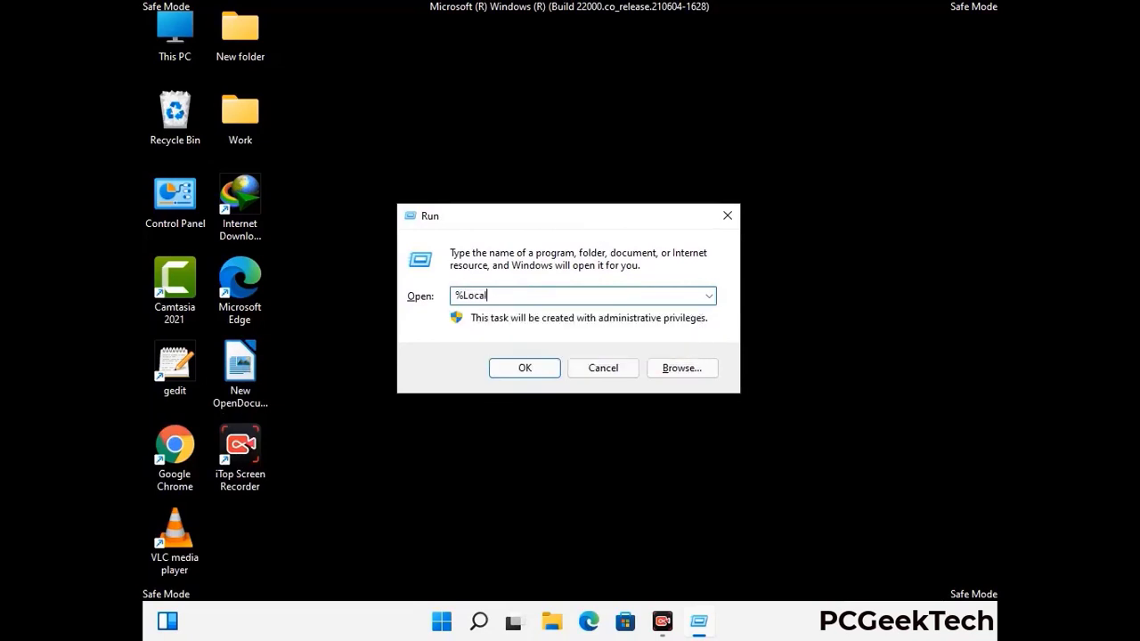
{"action": "type", "text": "AppData%"}
{"action": "key", "text": "Return"}
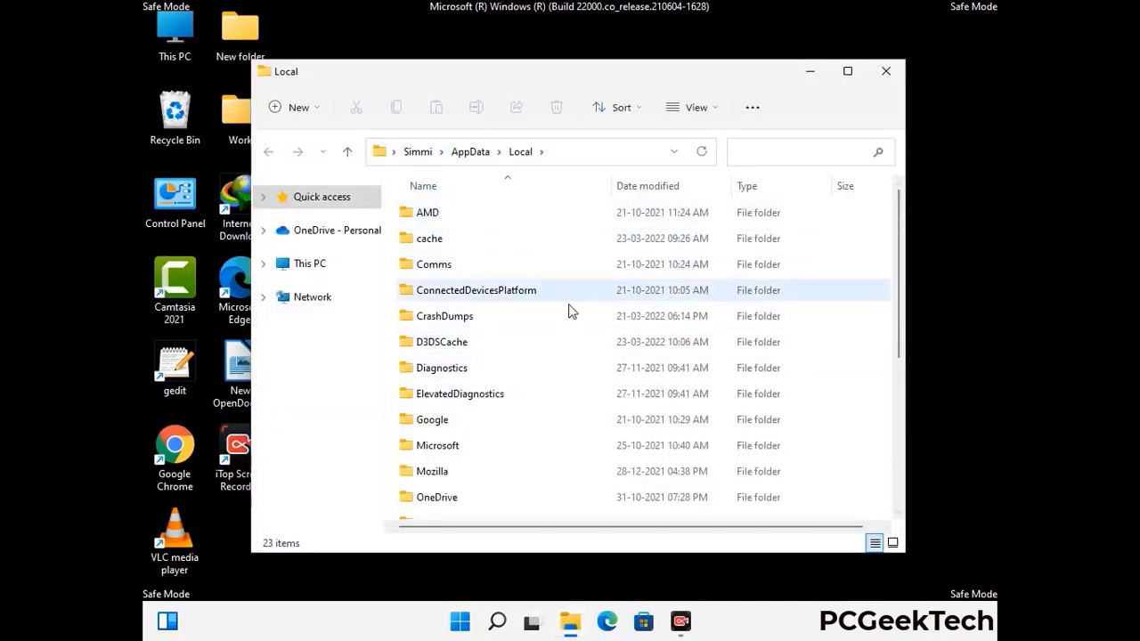
Delete the Mozilla folder from the Local application data folder and close the window.
{"action": "scroll", "coordinate": [474, 379], "scroll_direction": "down", "scroll_amount": 1}
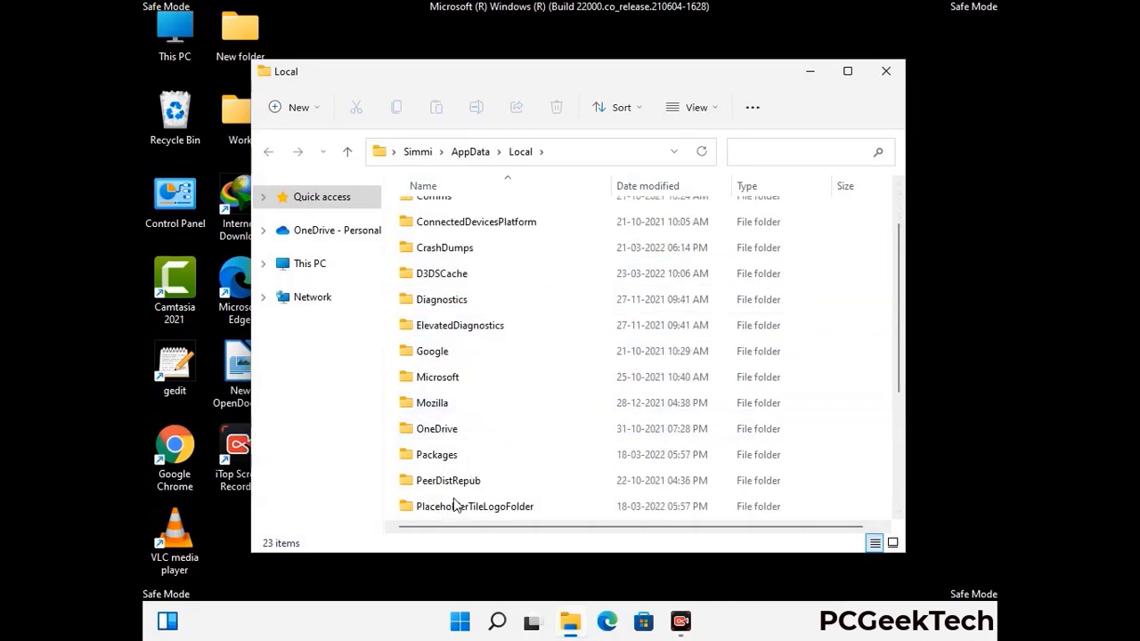
{"action": "left_click", "coordinate": [448, 410]}
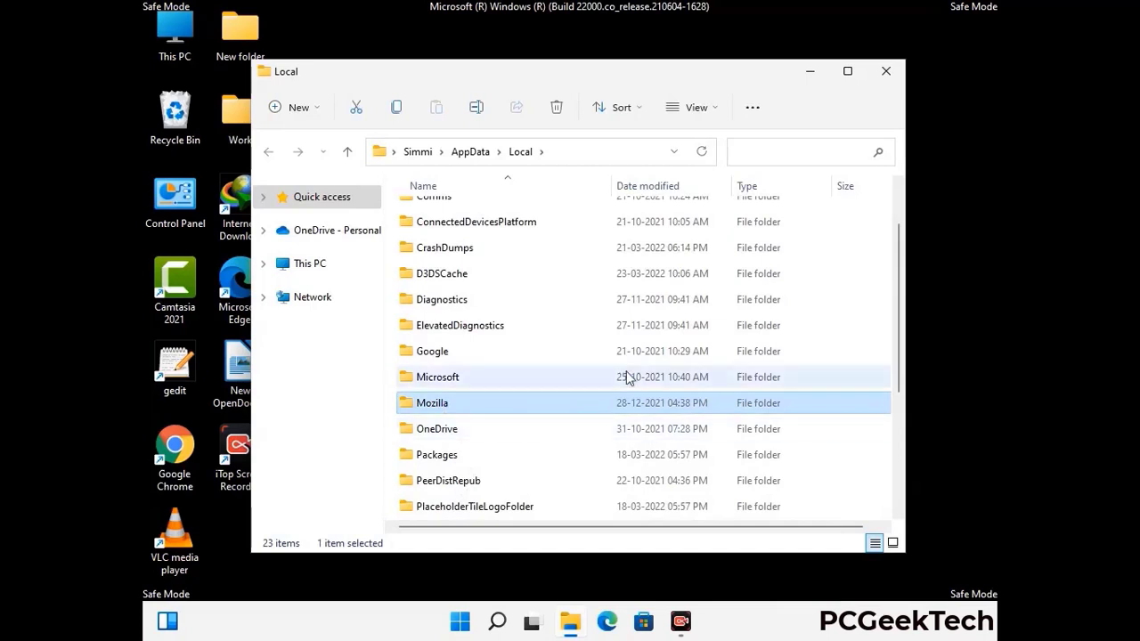
{"action": "left_click", "coordinate": [555, 115]}
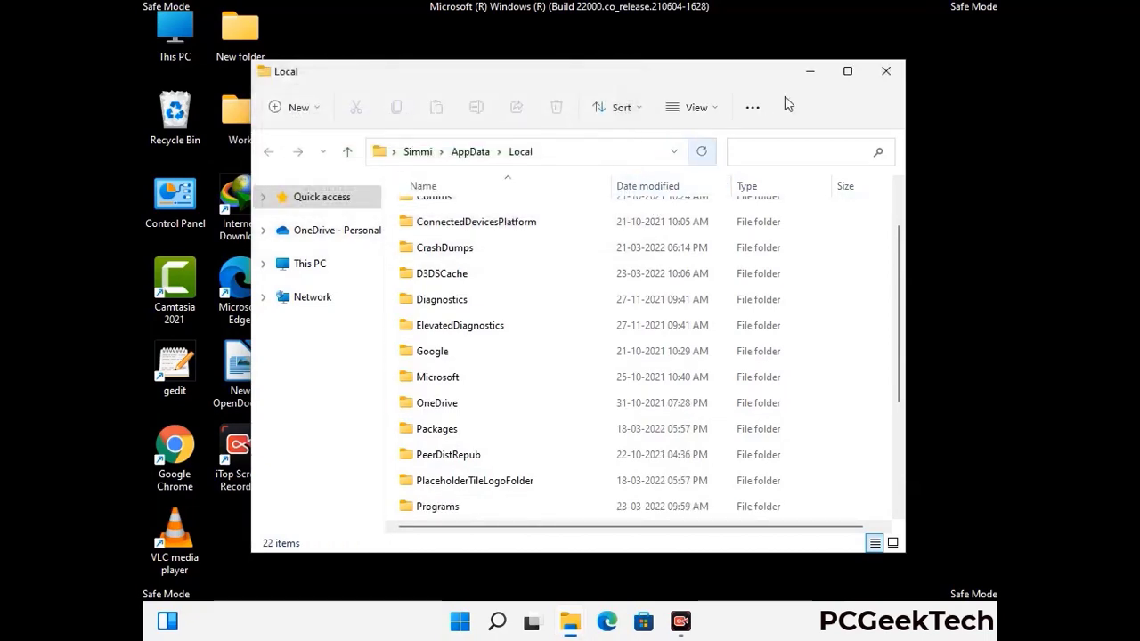
{"action": "left_click", "coordinate": [886, 73]}
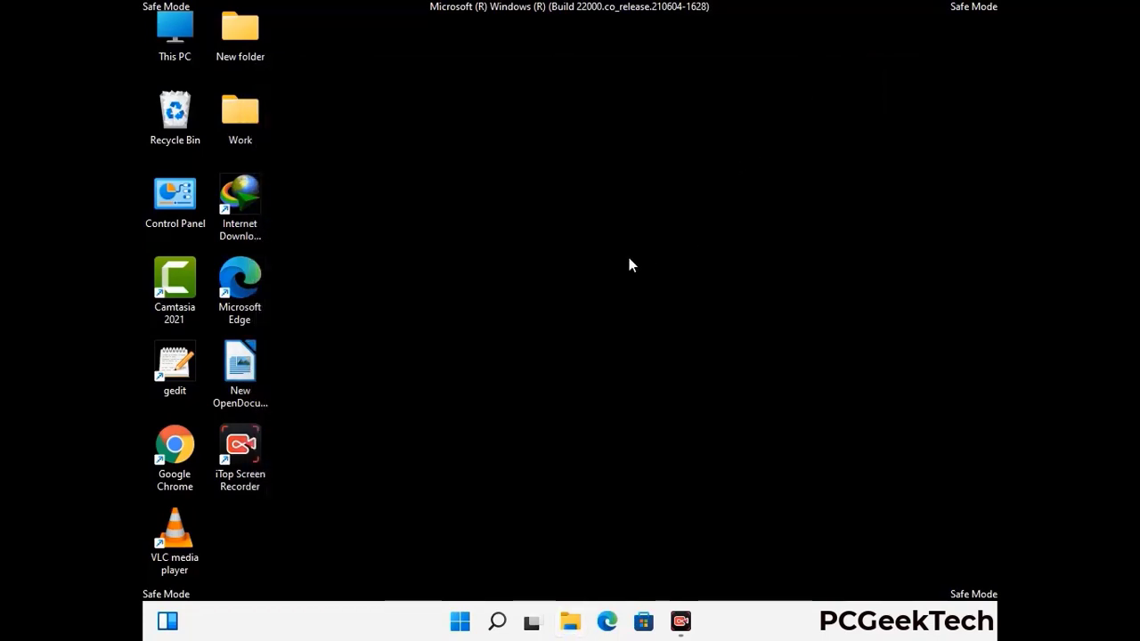
Run %ProgramData% to open the ProgramData folder on drive C.
{"action": "key", "text": "super+r"}
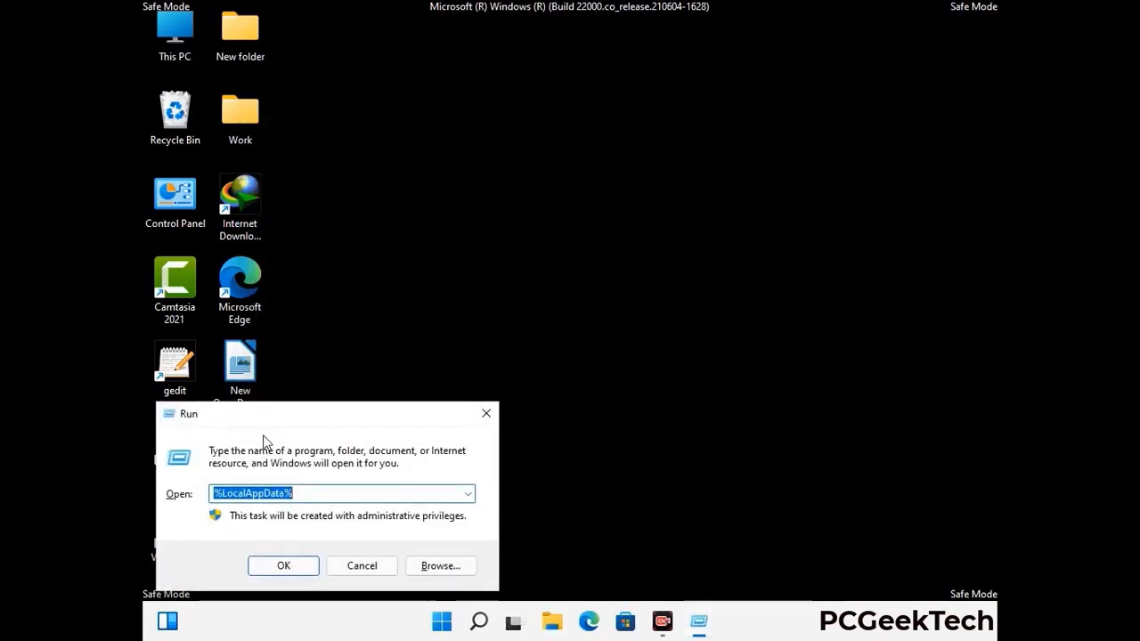
{"action": "left_click_drag", "start_coordinate": [290, 428], "coordinate": [524, 238]}
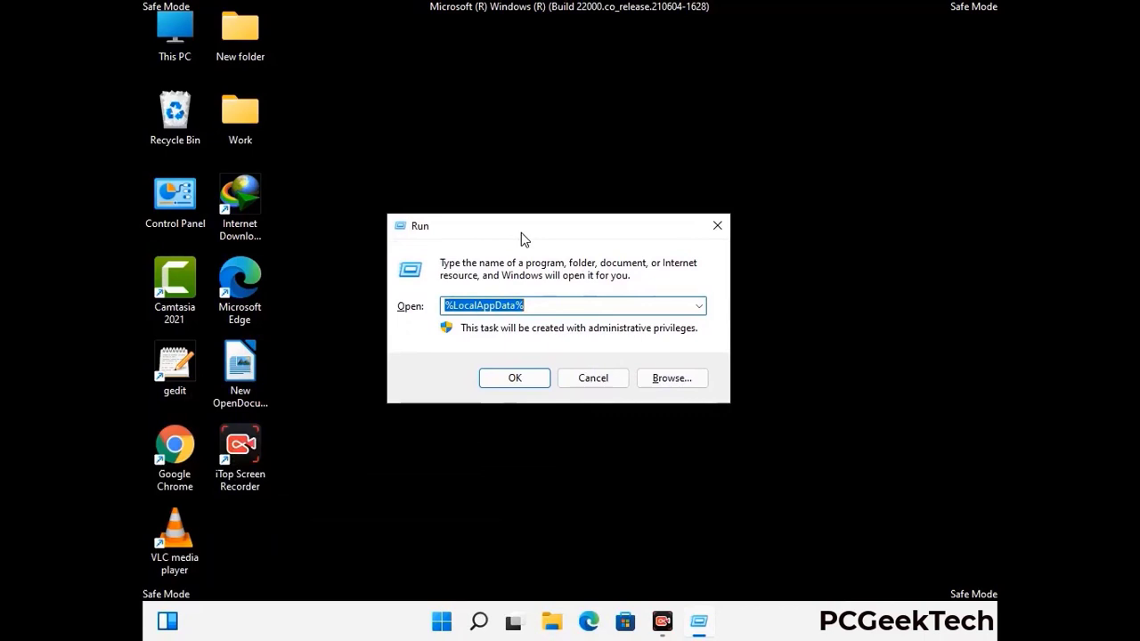
{"action": "type", "text": "%"}
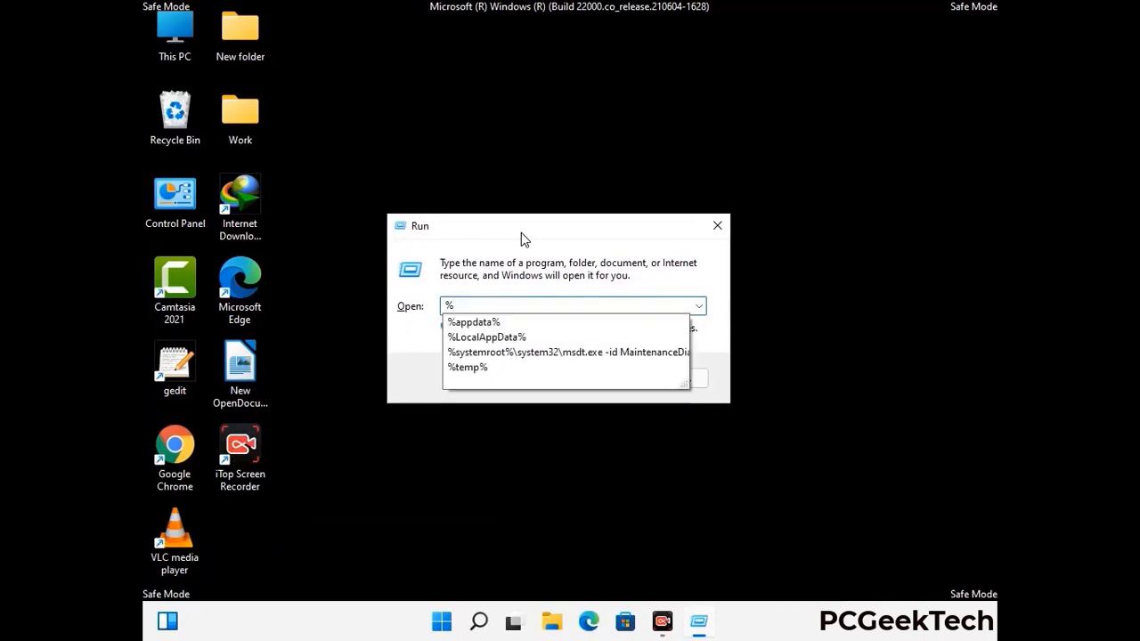
{"action": "type", "text": "Pro"}
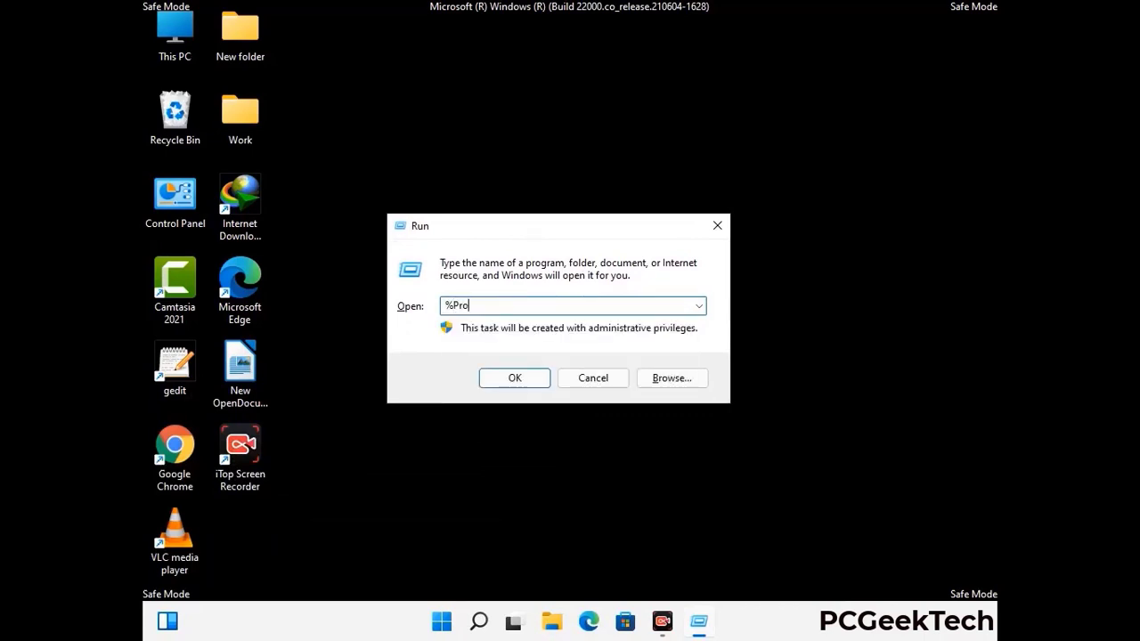
{"action": "type", "text": "gr"}
{"action": "type", "text": "%"}
{"action": "key", "text": "Return"}
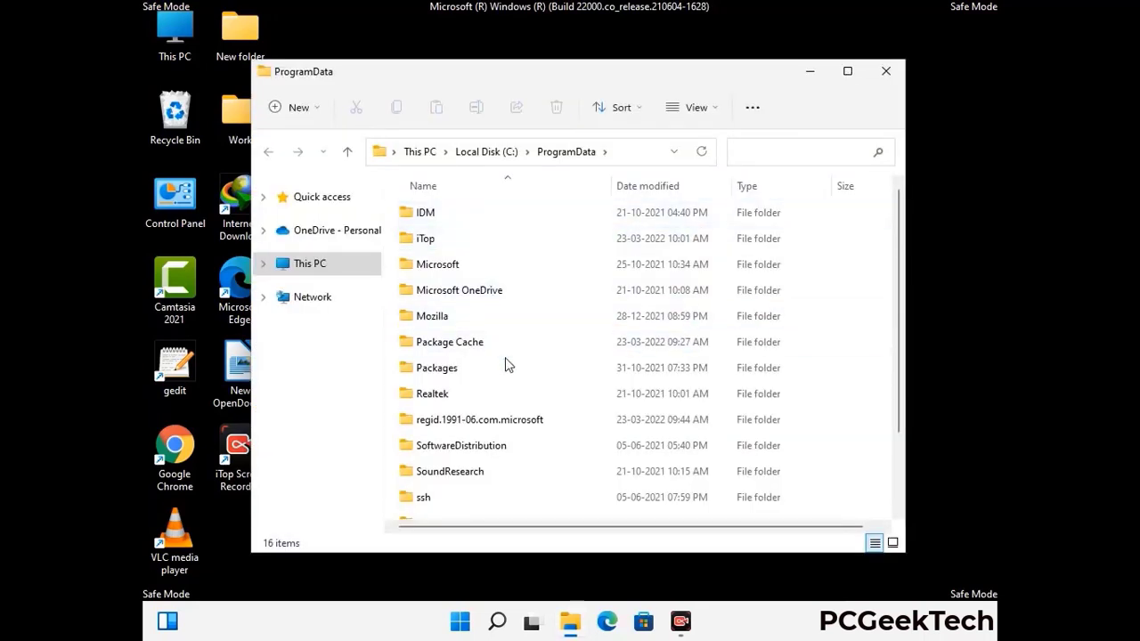
Delete the Mozilla folder from ProgramData, check the remaining folders, and close the window.
{"action": "scroll", "coordinate": [523, 374], "scroll_direction": "down", "scroll_amount": 1}
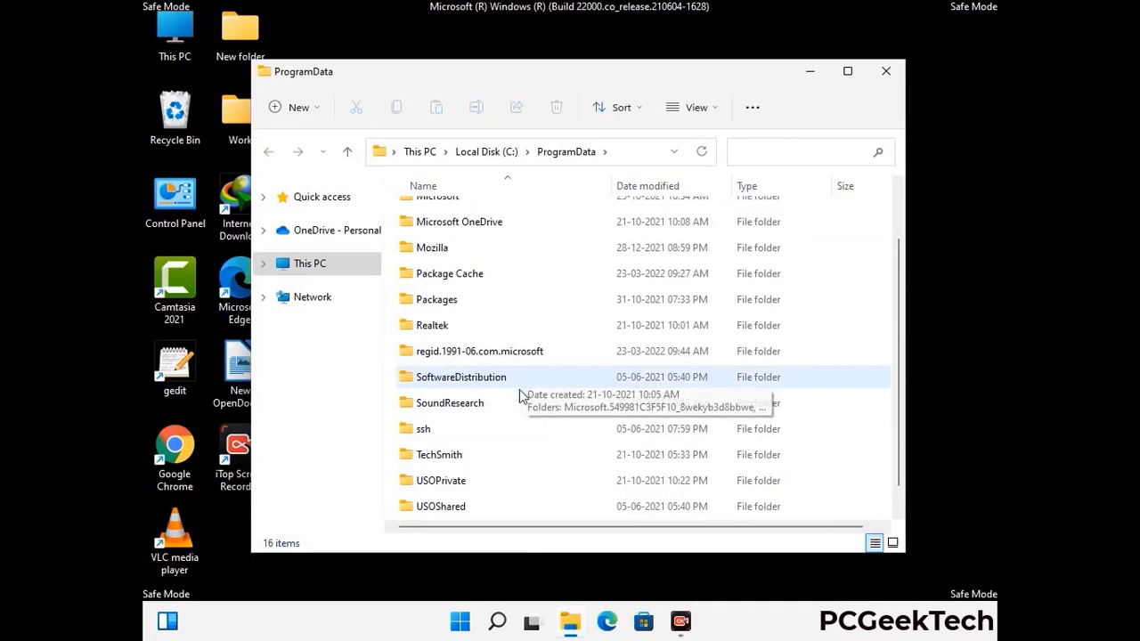
{"action": "scroll", "coordinate": [523, 401], "scroll_direction": "down", "scroll_amount": 1}
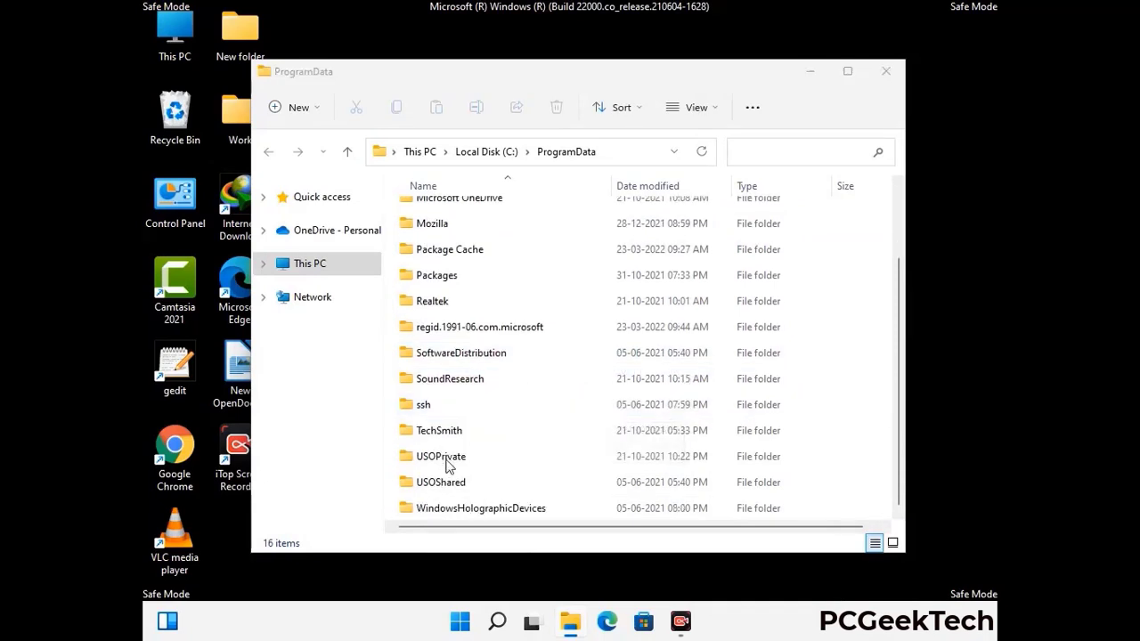
{"action": "left_click", "coordinate": [446, 225]}
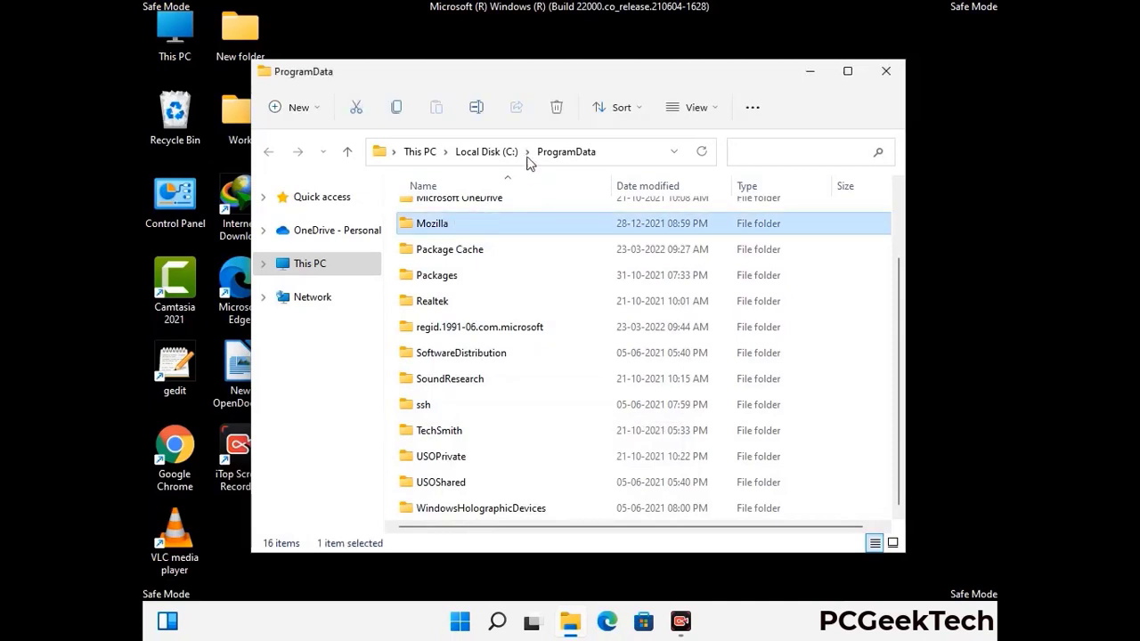
{"action": "left_click", "coordinate": [561, 111]}
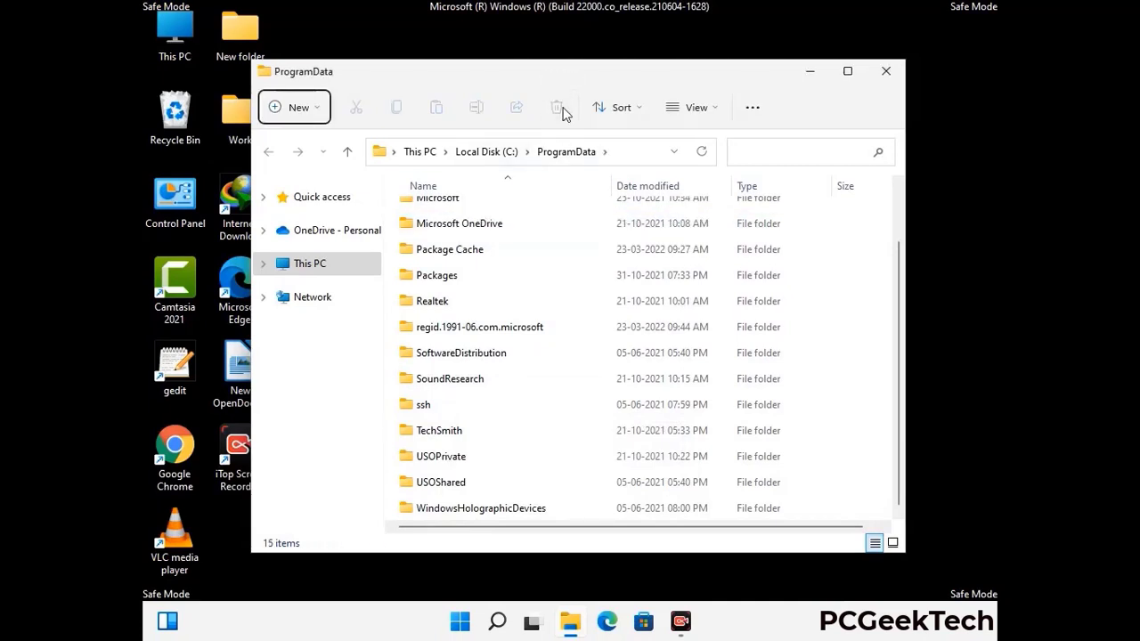
{"action": "scroll", "coordinate": [586, 377], "scroll_direction": "up", "scroll_amount": 2}
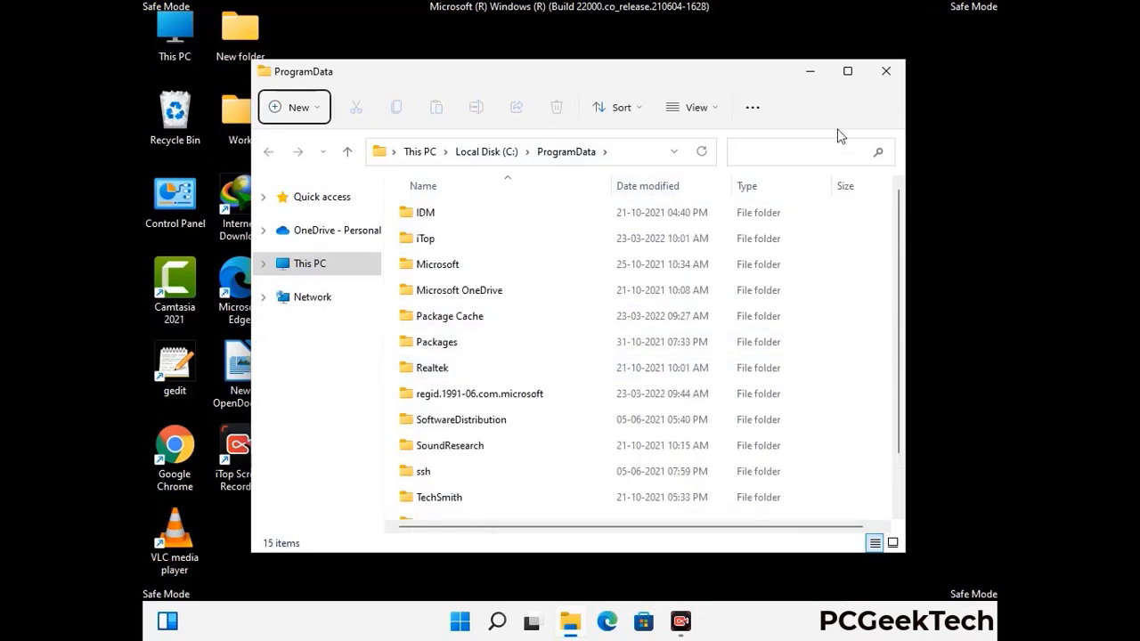
{"action": "left_click", "coordinate": [890, 71]}
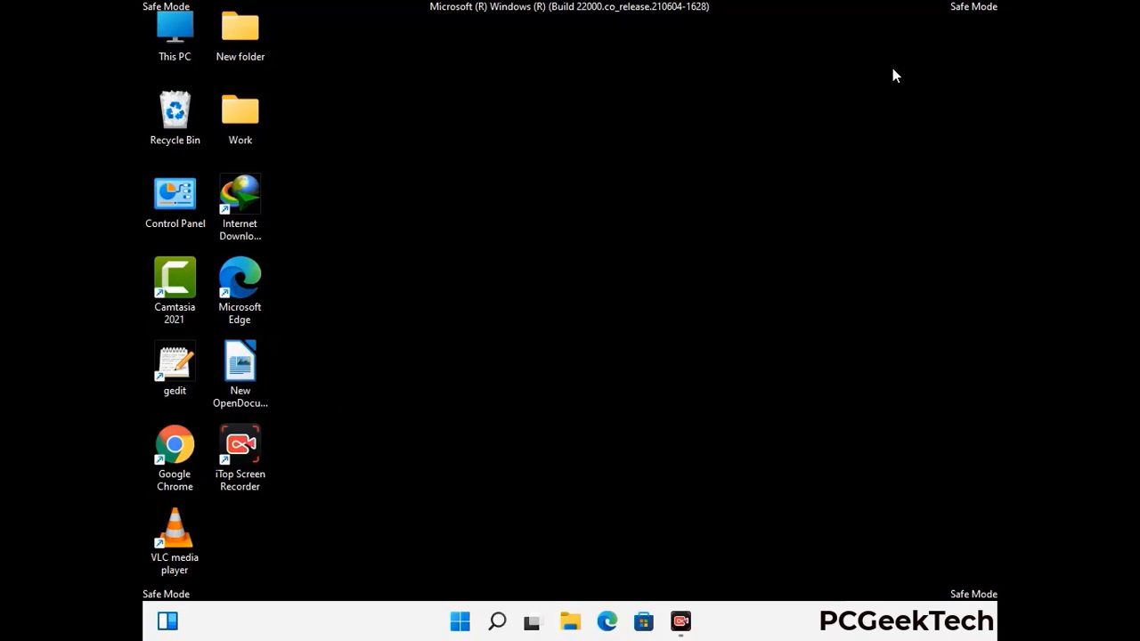
Run %WinDir% to open the Windows system folder.
{"action": "key", "text": "super+r"}
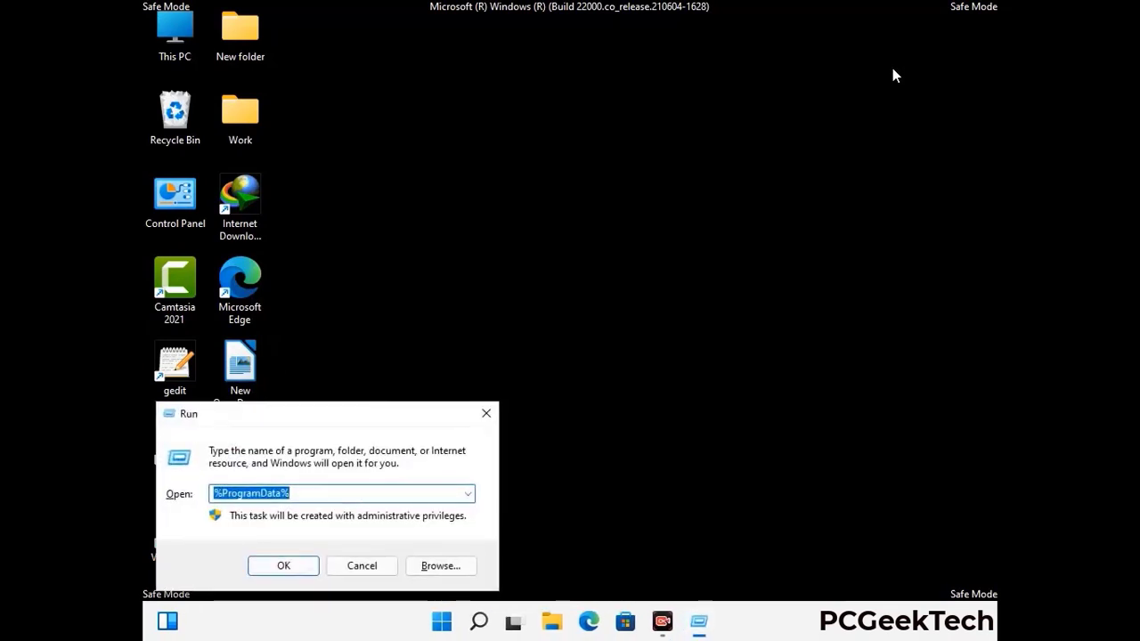
{"action": "left_click_drag", "start_coordinate": [371, 402], "coordinate": [595, 230]}
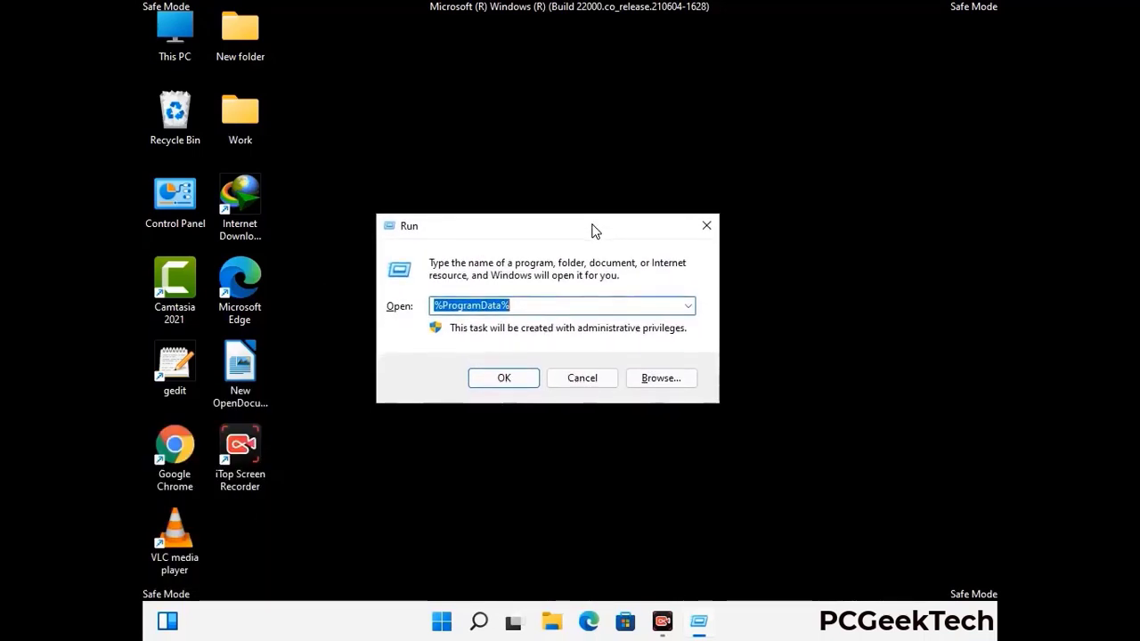
{"action": "type", "text": "%"}
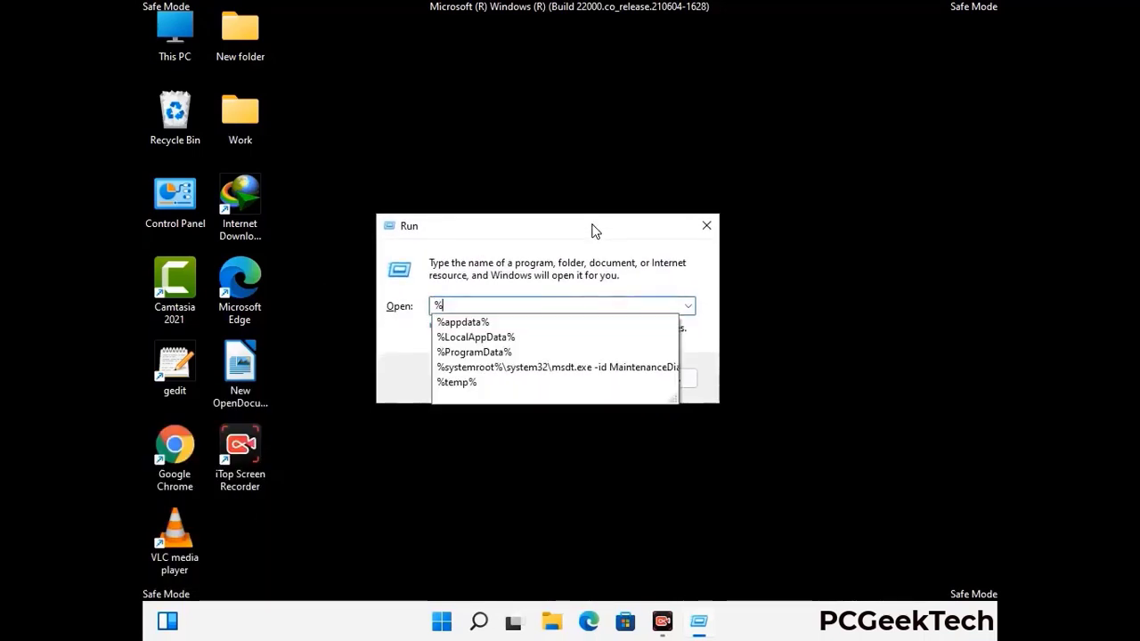
{"action": "type", "text": "WinDir%"}
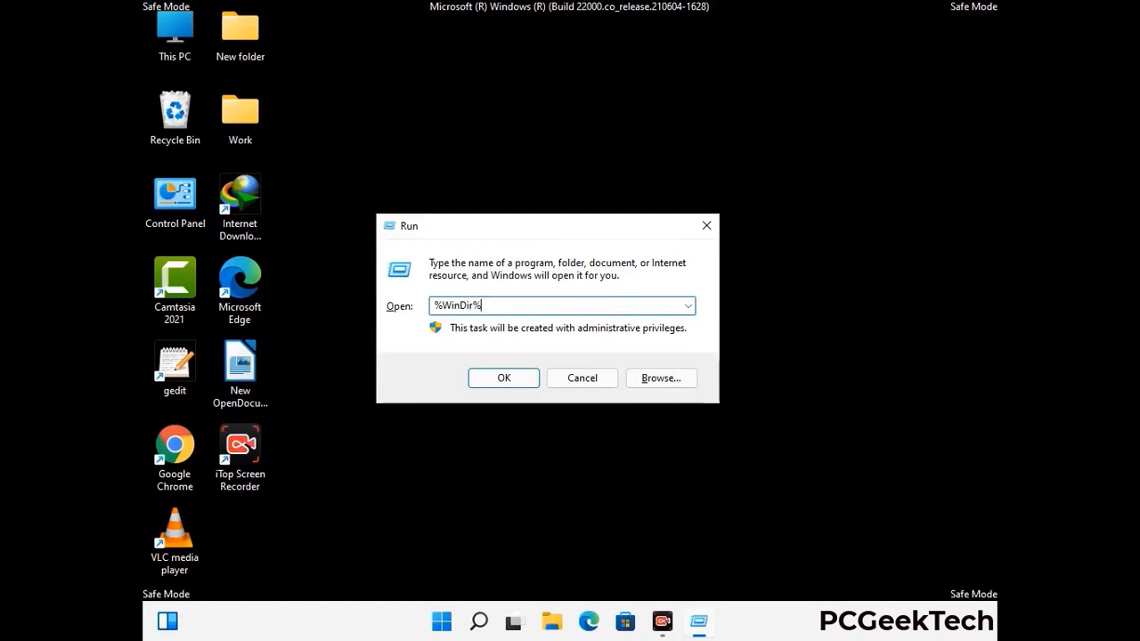
{"action": "key", "text": "Return"}
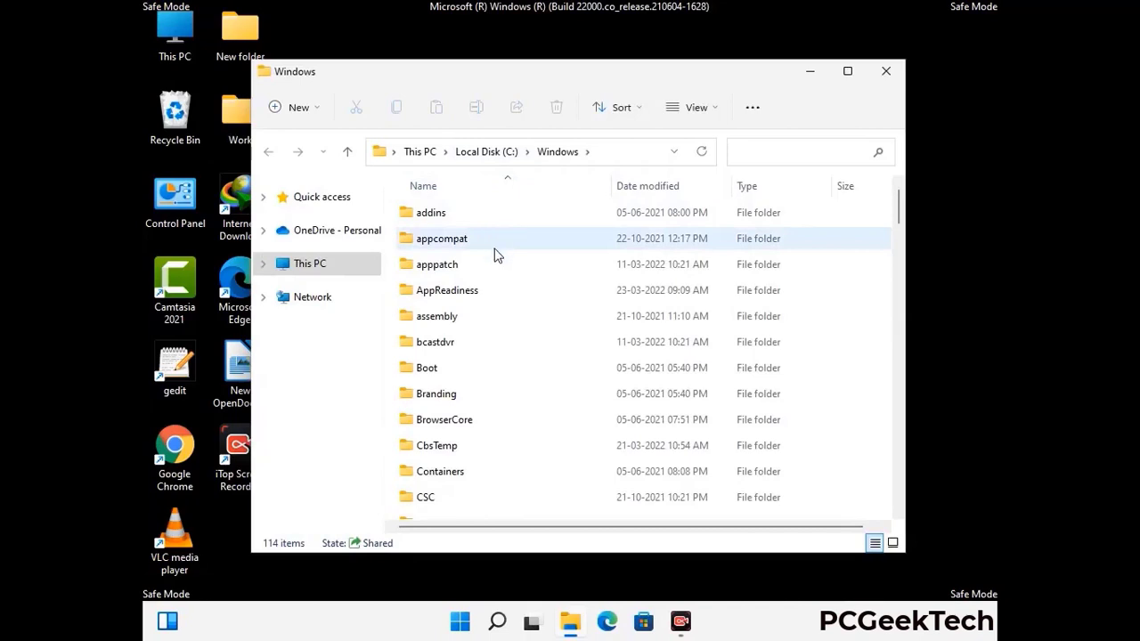
Examine the folders and files in the Windows directory for suspicious items and close the window.
{"action": "scroll", "coordinate": [499, 395], "scroll_direction": "down", "scroll_amount": 1}
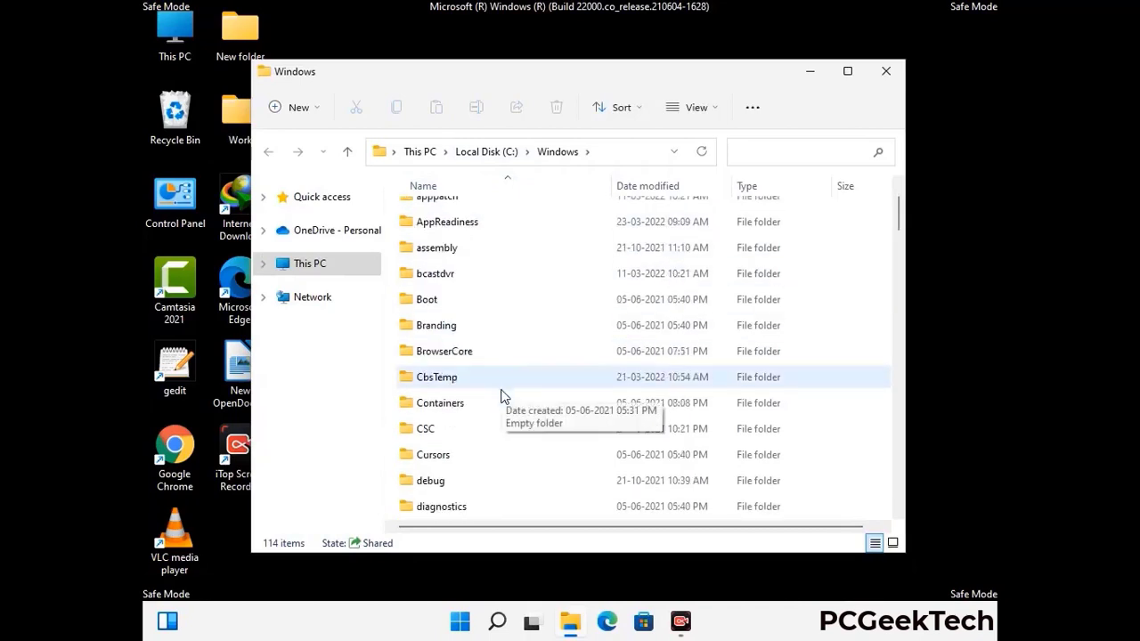
{"action": "scroll", "coordinate": [502, 397], "scroll_direction": "down", "scroll_amount": 2}
{"action": "scroll", "coordinate": [501, 397], "scroll_direction": "down", "scroll_amount": 1}
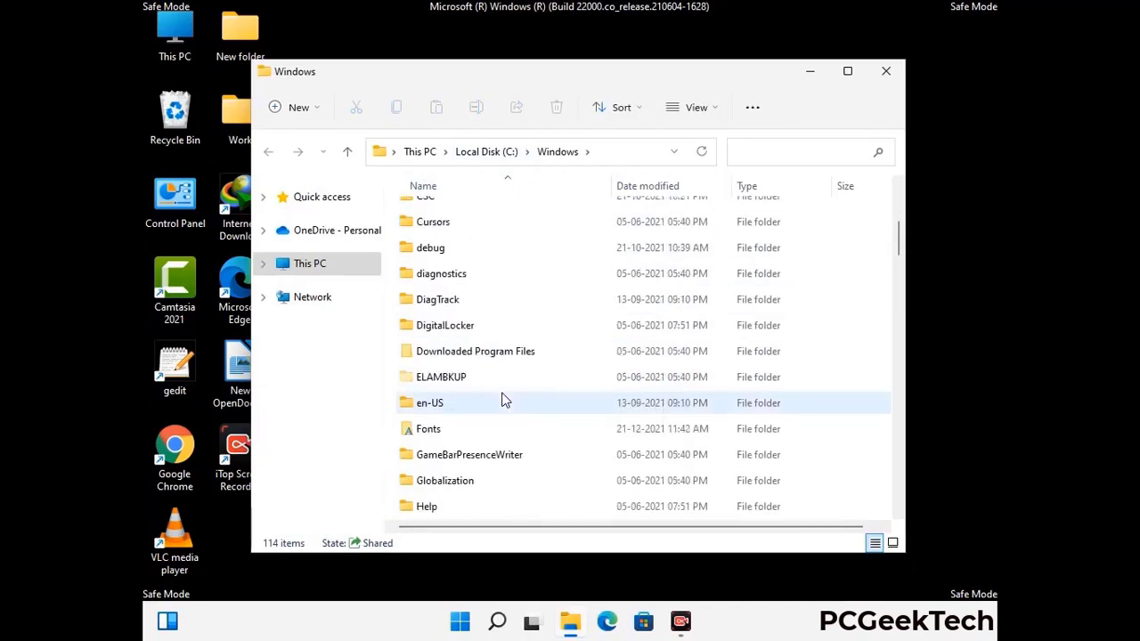
{"action": "scroll", "coordinate": [502, 401], "scroll_direction": "down", "scroll_amount": 3}
{"action": "scroll", "coordinate": [501, 402], "scroll_direction": "down", "scroll_amount": 2}
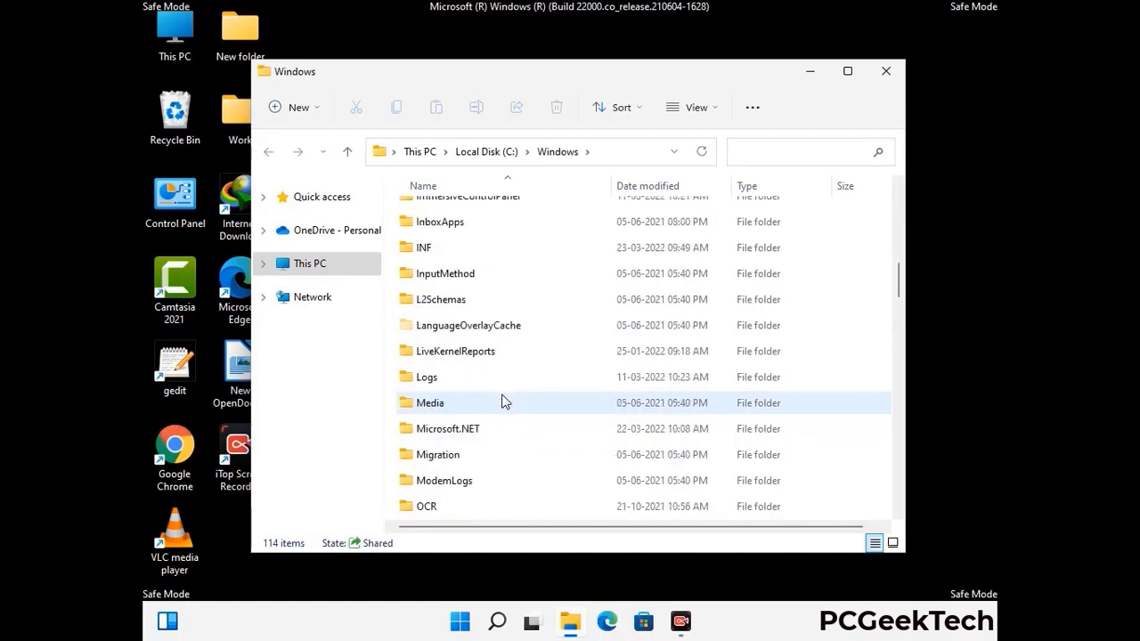
{"action": "scroll", "coordinate": [501, 402], "scroll_direction": "down", "scroll_amount": 4}
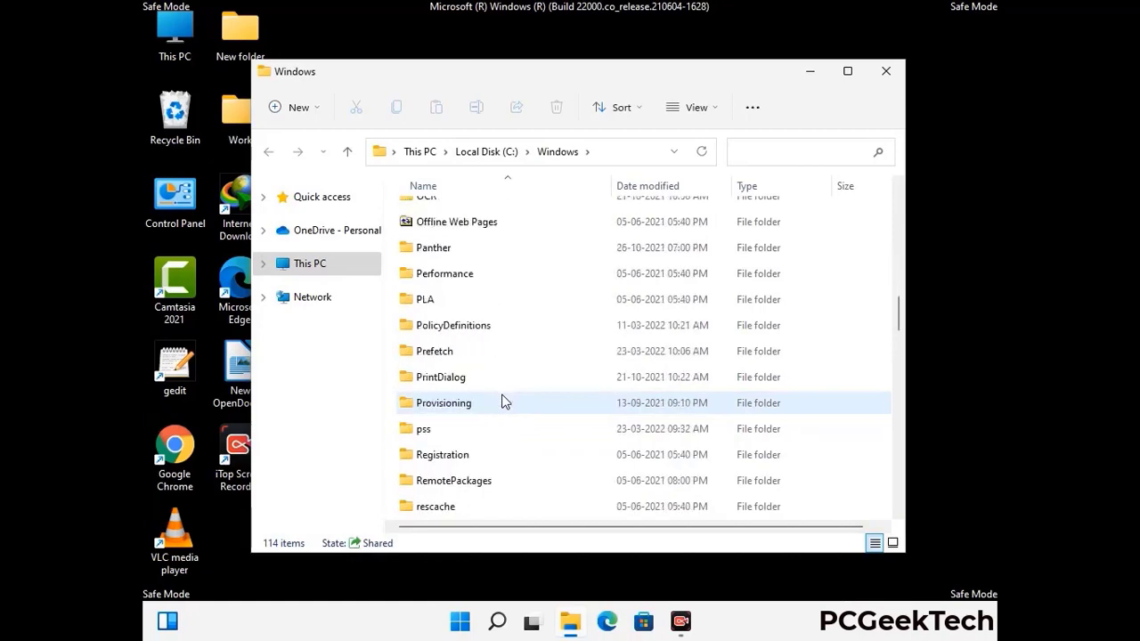
{"action": "scroll", "coordinate": [501, 403], "scroll_direction": "down", "scroll_amount": 7}
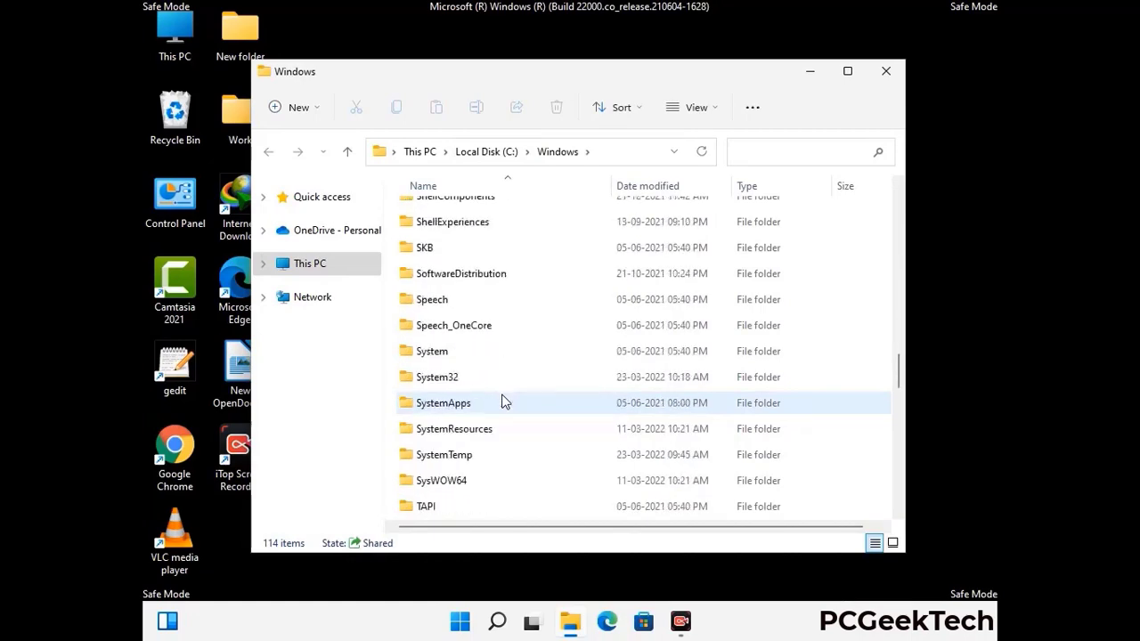
{"action": "scroll", "coordinate": [502, 403], "scroll_direction": "down", "scroll_amount": 8}
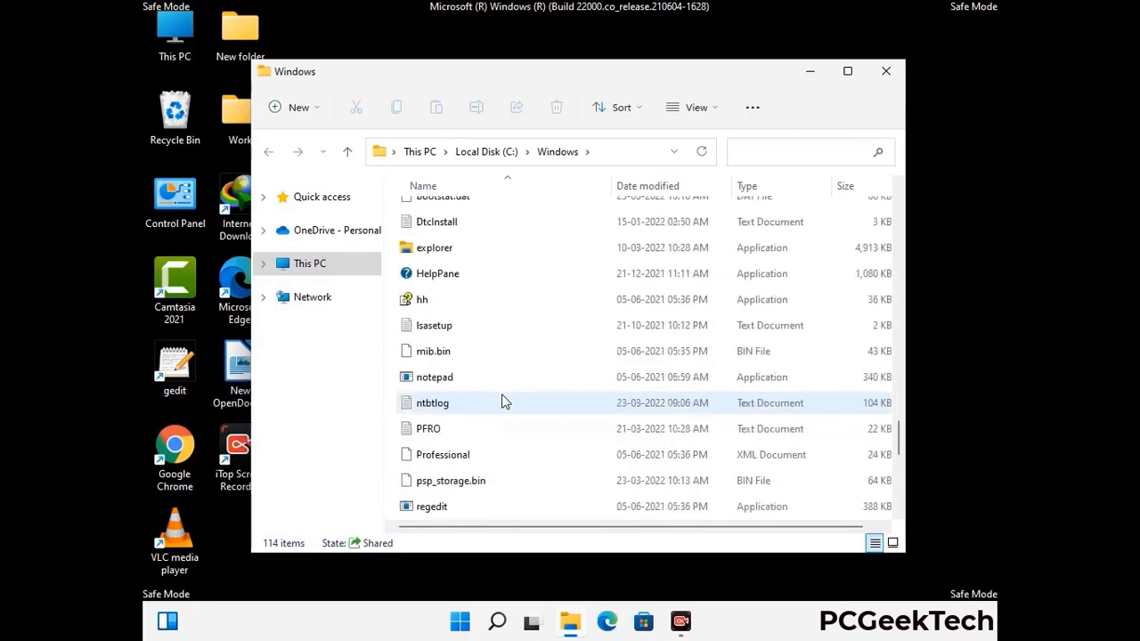
{"action": "scroll", "coordinate": [501, 402], "scroll_direction": "down", "scroll_amount": 7}
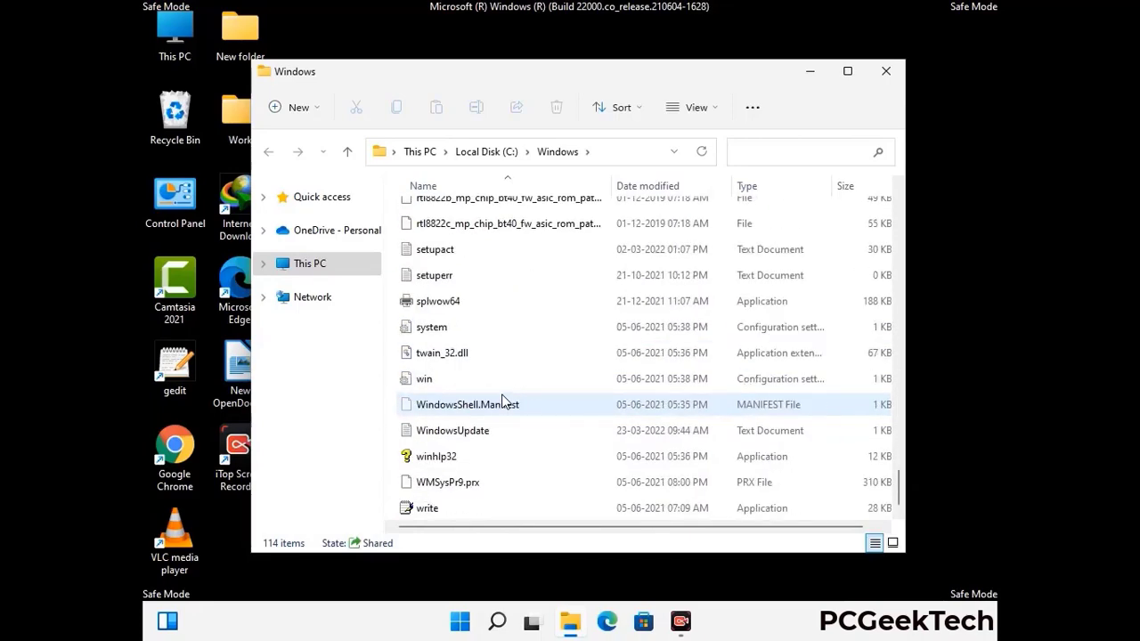
{"action": "scroll", "coordinate": [501, 402], "scroll_direction": "up", "scroll_amount": 12}
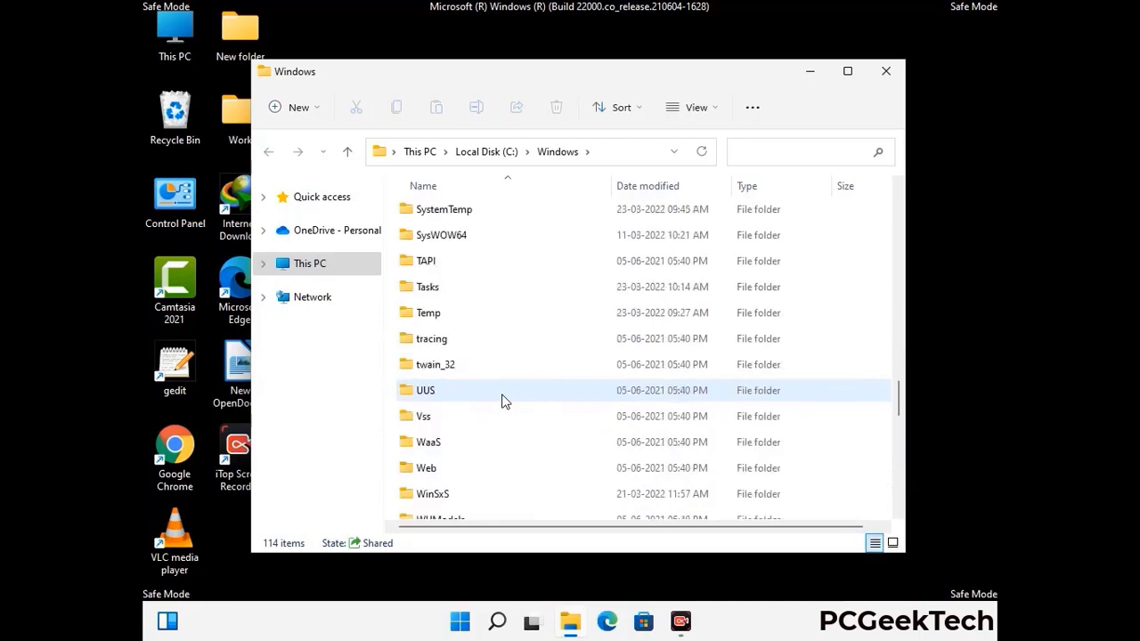
{"action": "scroll", "coordinate": [502, 403], "scroll_direction": "up", "scroll_amount": 3}
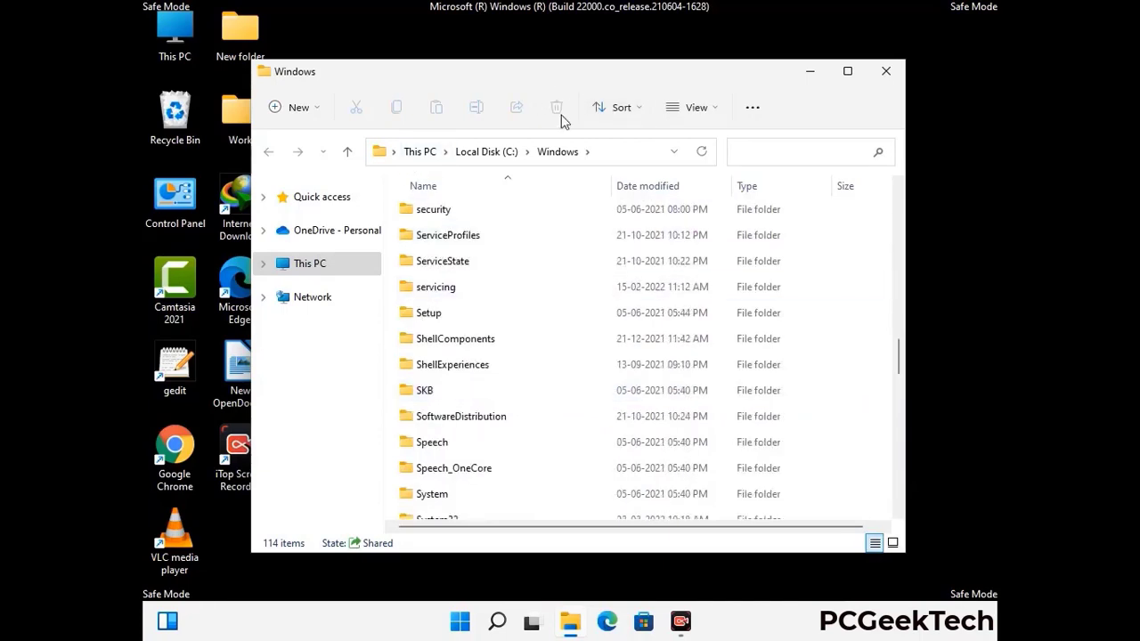
{"action": "left_click", "coordinate": [888, 71]}
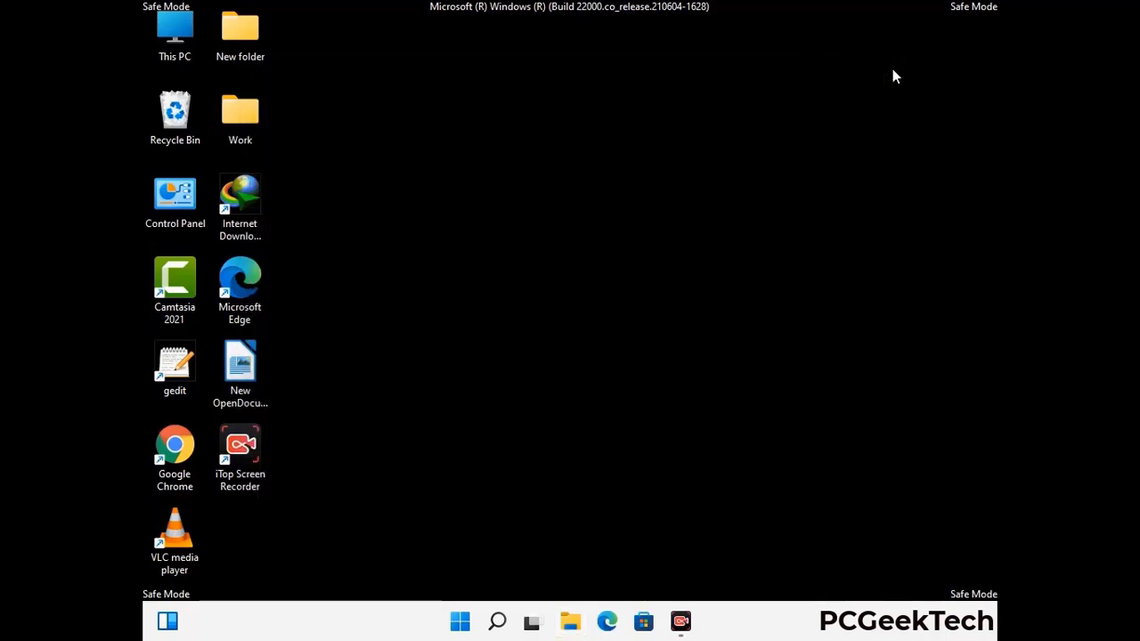
Run %temp% to open the user's local Temp folder.
{"action": "key", "text": "super+r"}
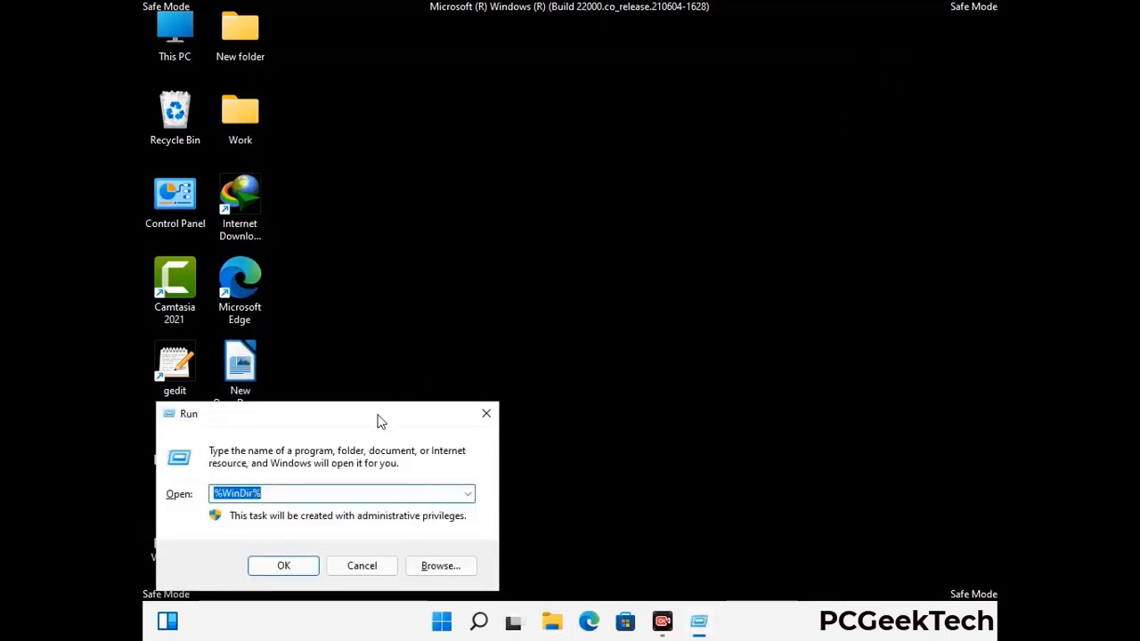
{"action": "left_click_drag", "start_coordinate": [378, 420], "coordinate": [649, 153]}
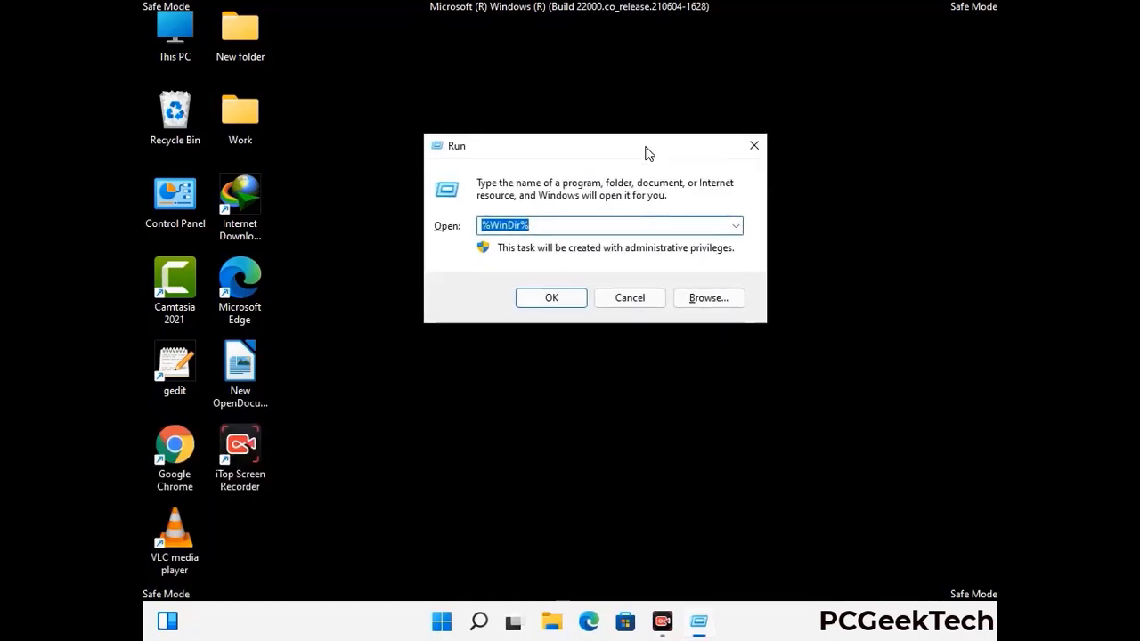
{"action": "type", "text": "%tem"}
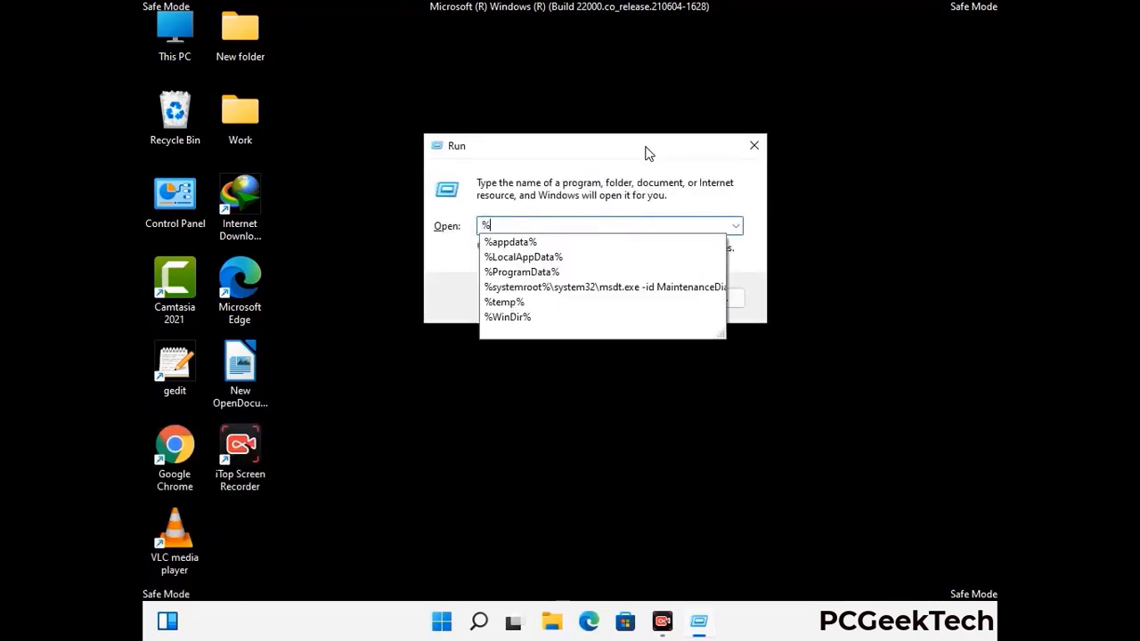
{"action": "type", "text": "p"}
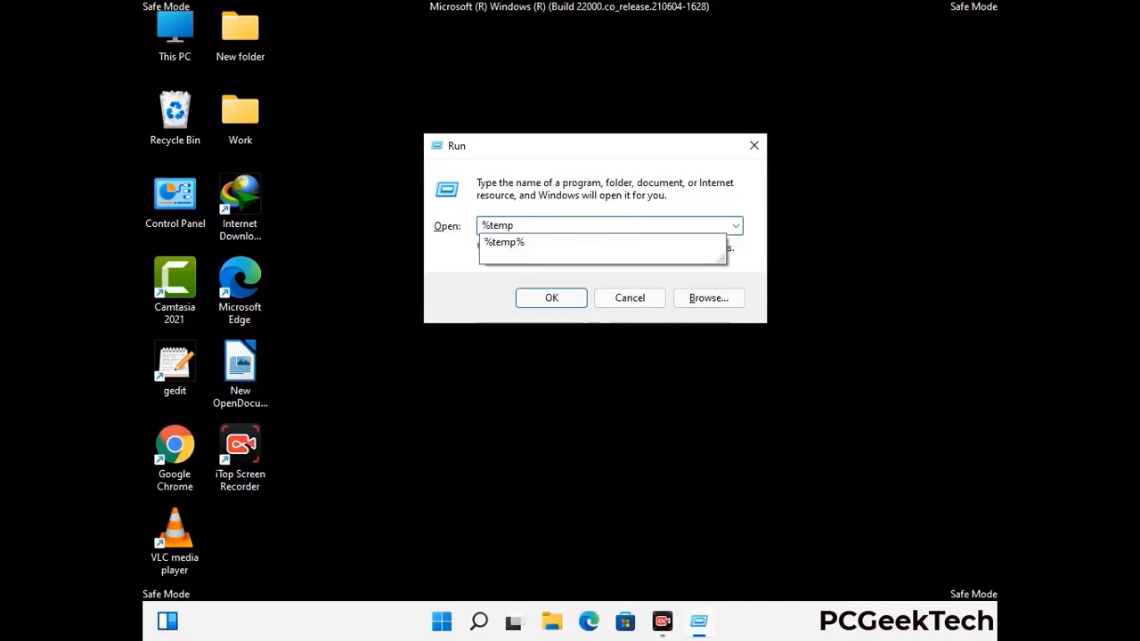
{"action": "type", "text": "%"}
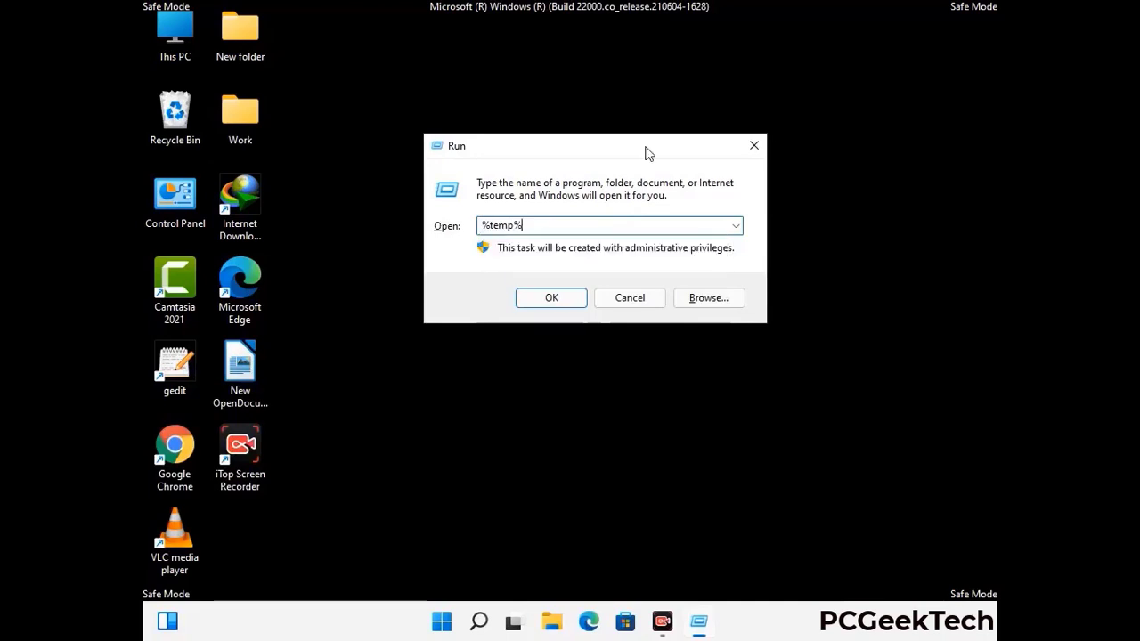
{"action": "left_click", "coordinate": [552, 297]}
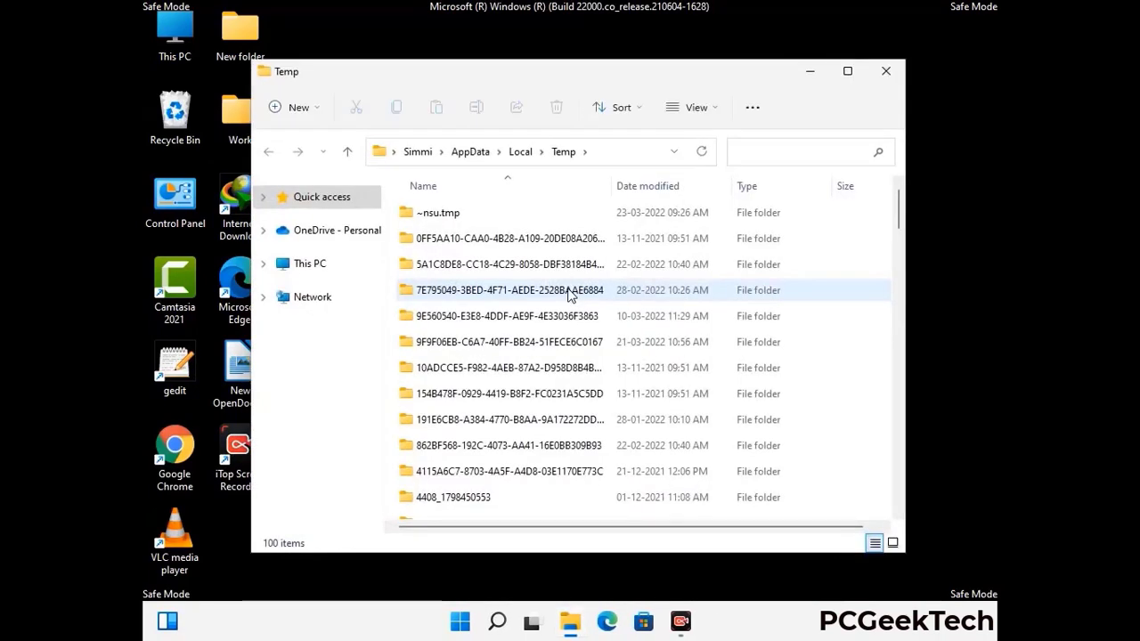
Delete all items from the user's local Temp folder and close the window.
{"action": "left_click", "coordinate": [516, 345]}
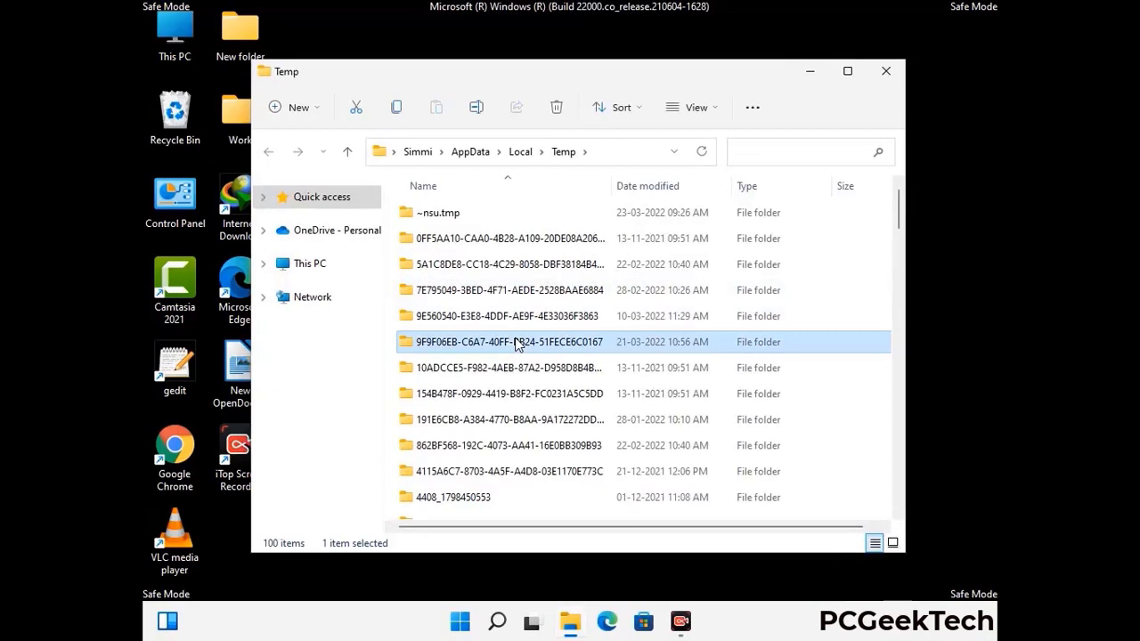
{"action": "key", "text": "ctrl+a"}
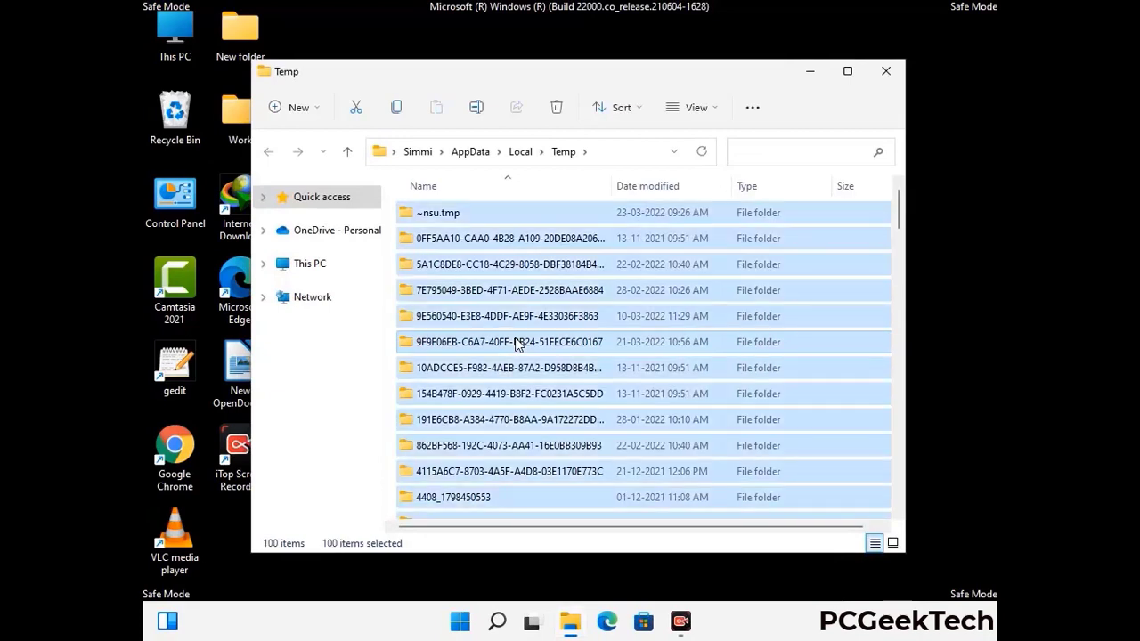
{"action": "left_click", "coordinate": [557, 107]}
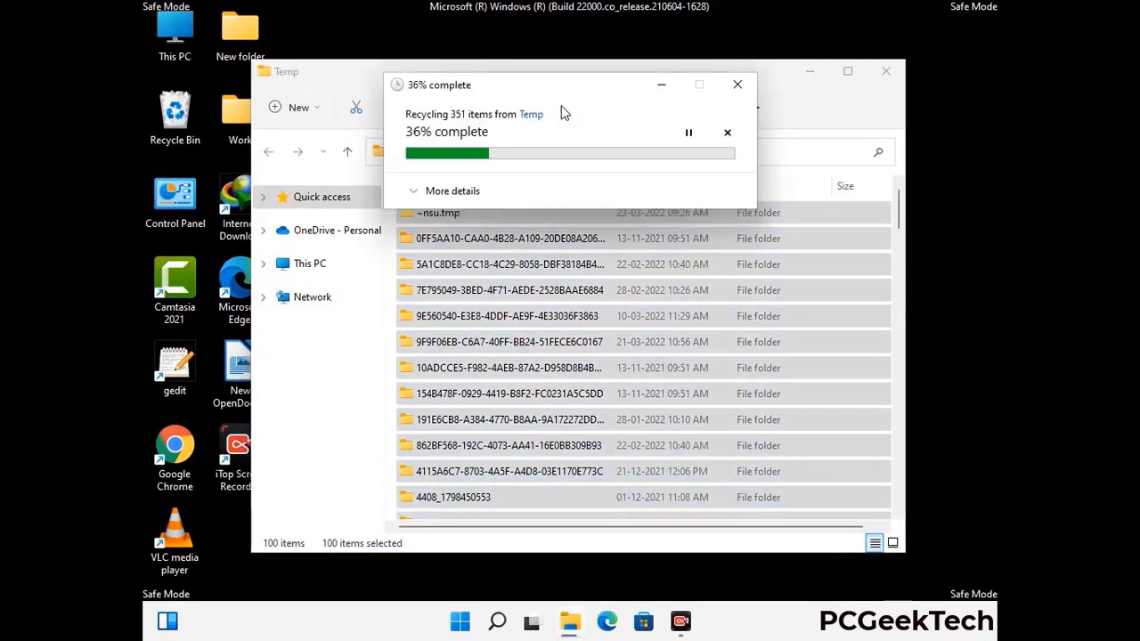
{"action": "left_click", "coordinate": [885, 71]}
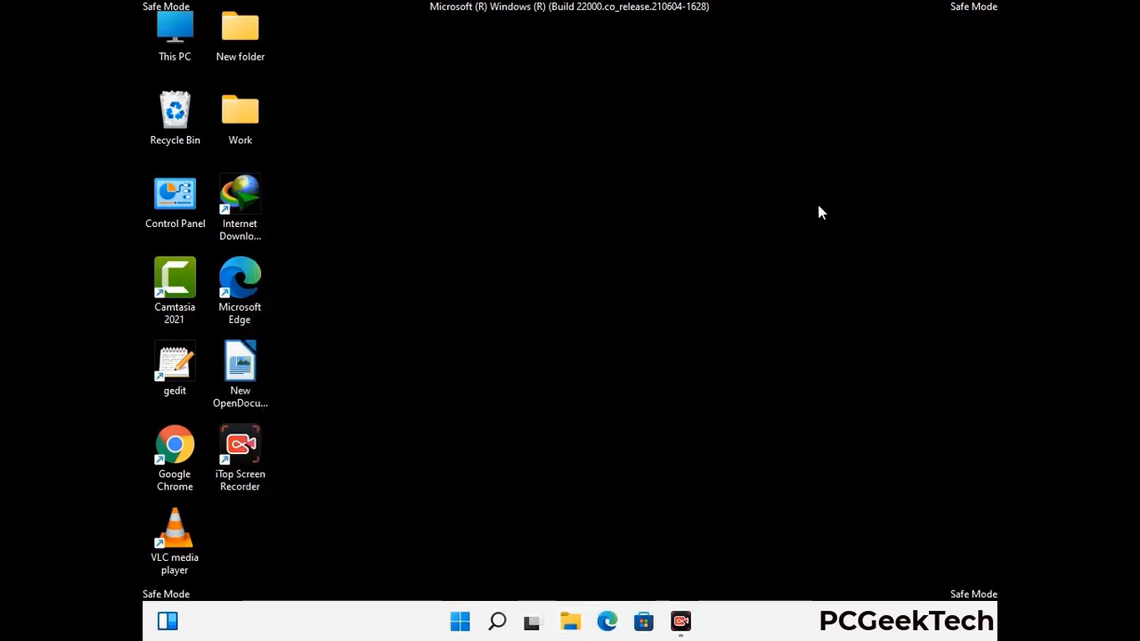
Run temp to open the Temp folder inside the Windows directory.
{"action": "key", "text": "super+r"}
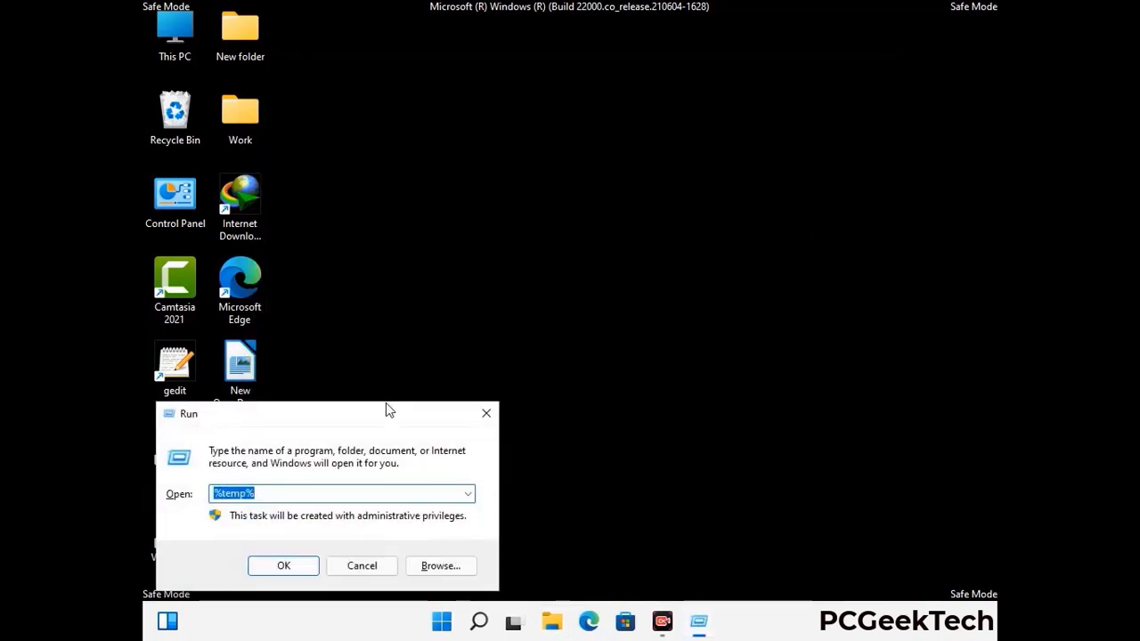
{"action": "left_click_drag", "start_coordinate": [386, 402], "coordinate": [648, 159]}
{"action": "type", "text": "t"}
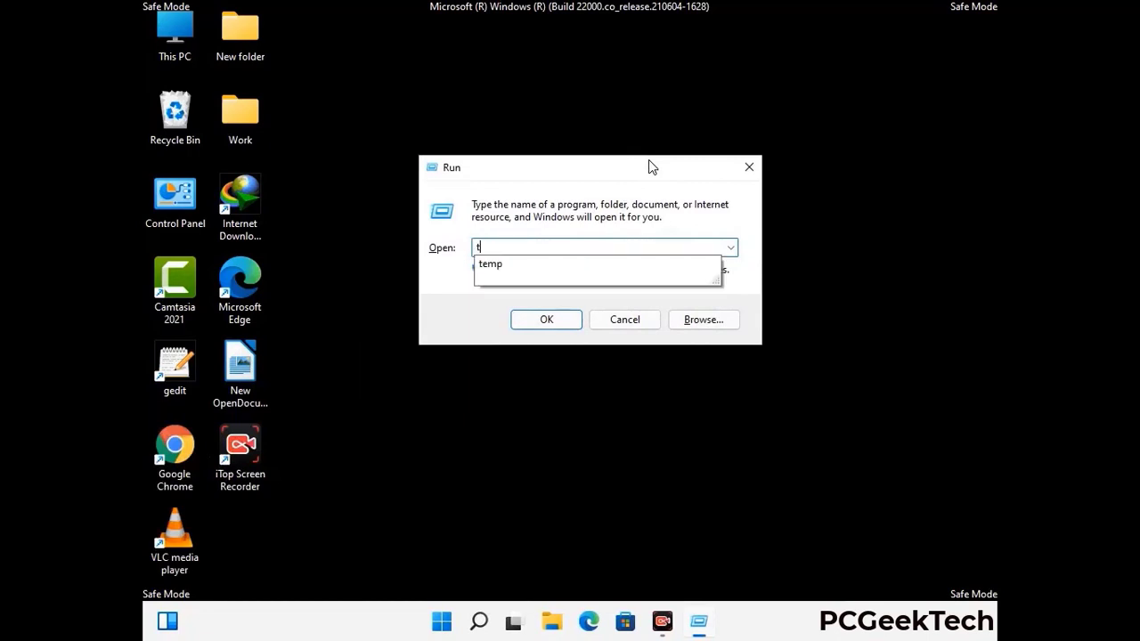
{"action": "type", "text": "emp"}
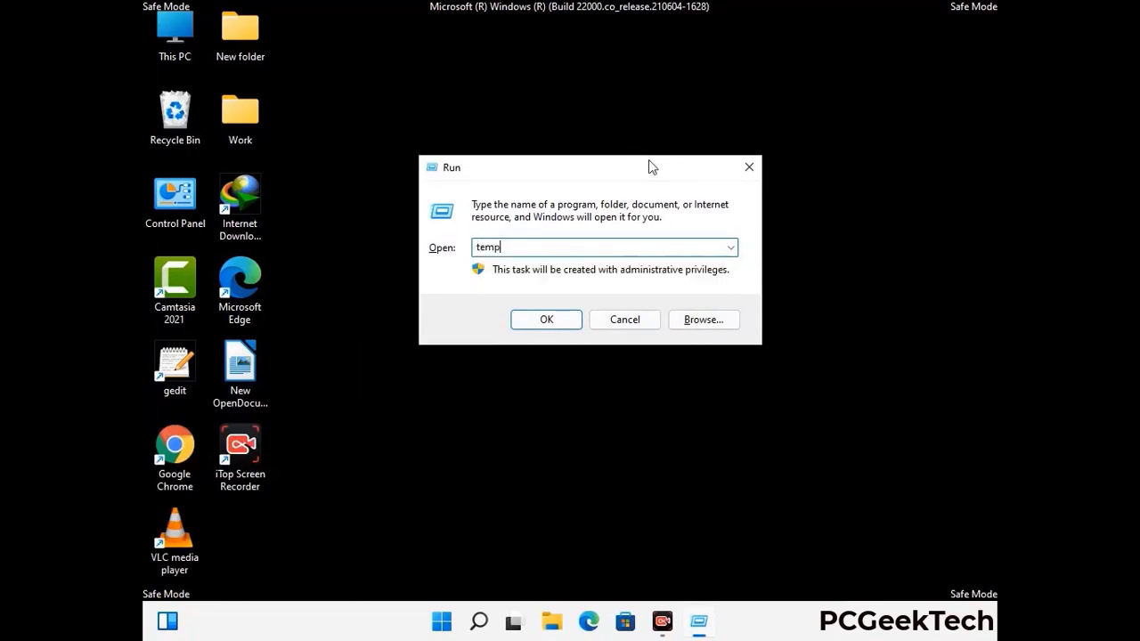
{"action": "key", "text": "Return"}
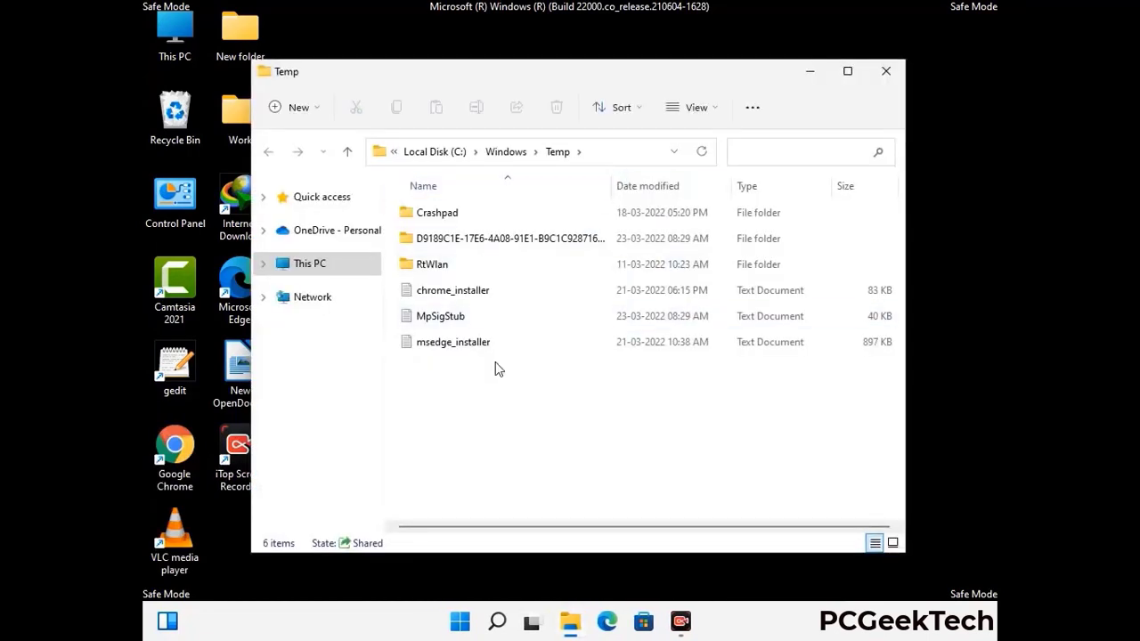
Delete all files and folders from the Windows Temp folder and close the window.
{"action": "key", "text": "ctrl+a"}
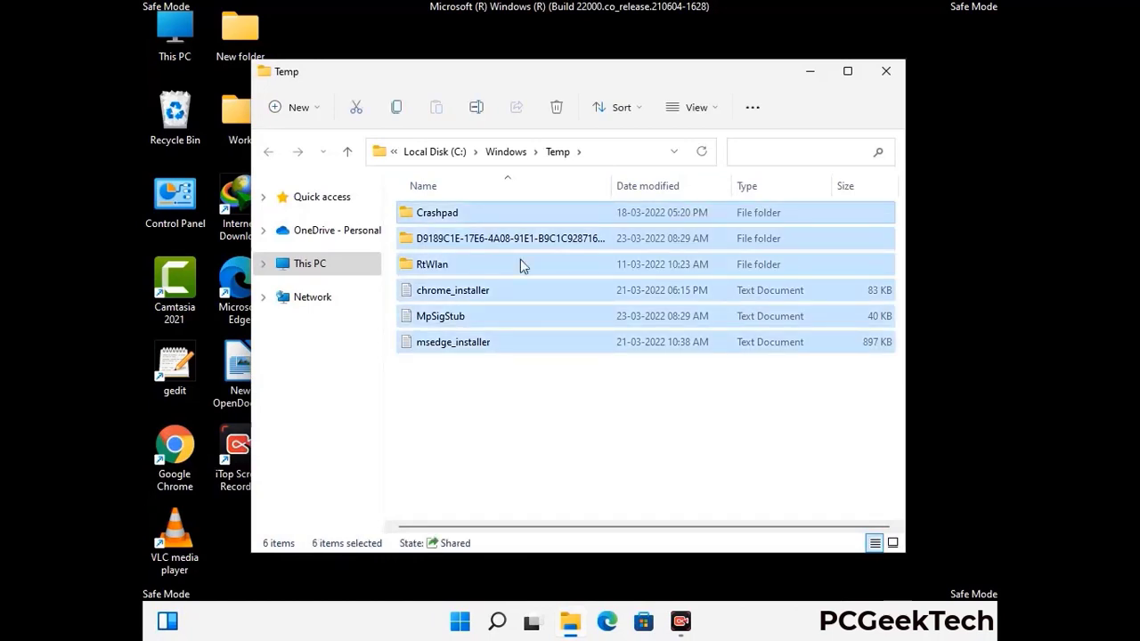
{"action": "left_click", "coordinate": [557, 108]}
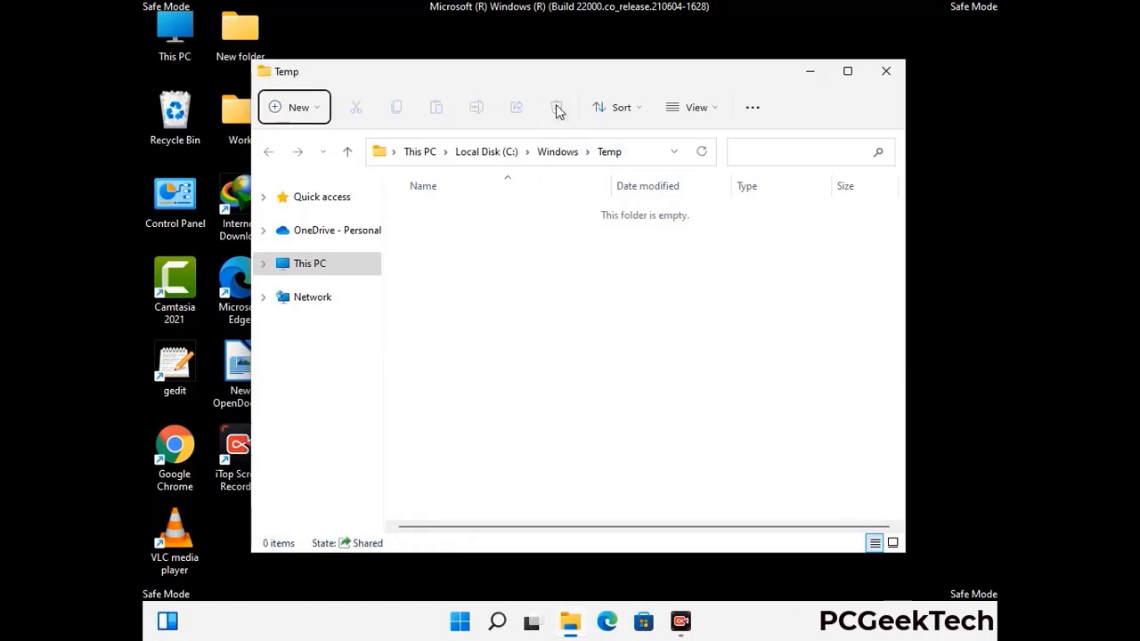
{"action": "left_click", "coordinate": [887, 72]}
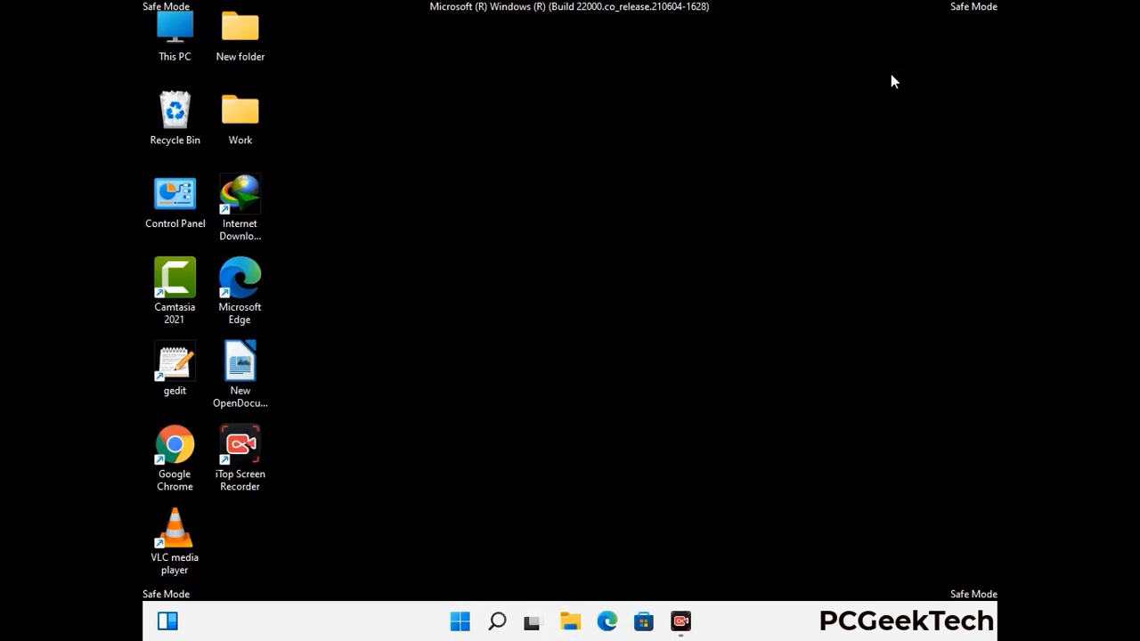
Run regedit to open the Registry Editor.
{"action": "key", "text": "super+r"}
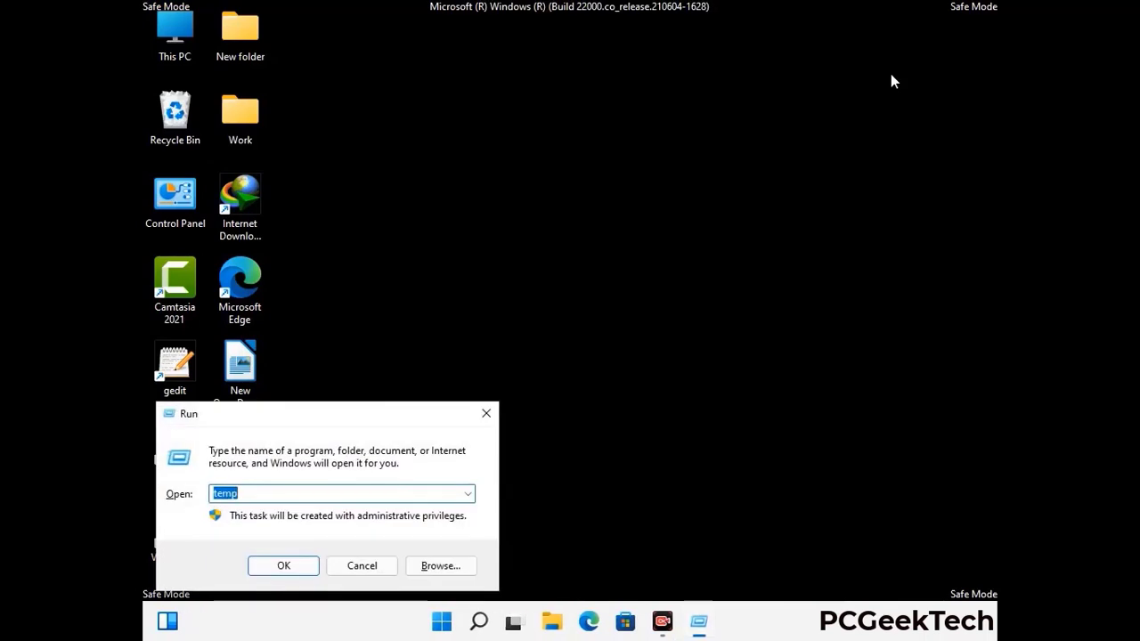
{"action": "left_click_drag", "start_coordinate": [347, 417], "coordinate": [593, 141]}
{"action": "type", "text": "regedit"}
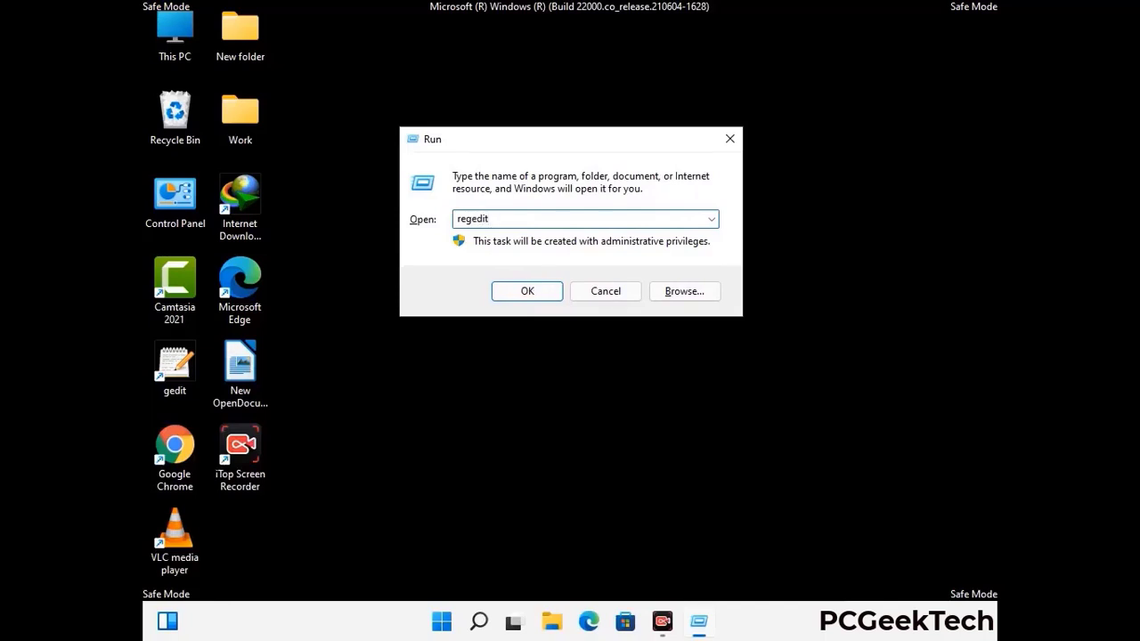
{"action": "key", "text": "Return"}
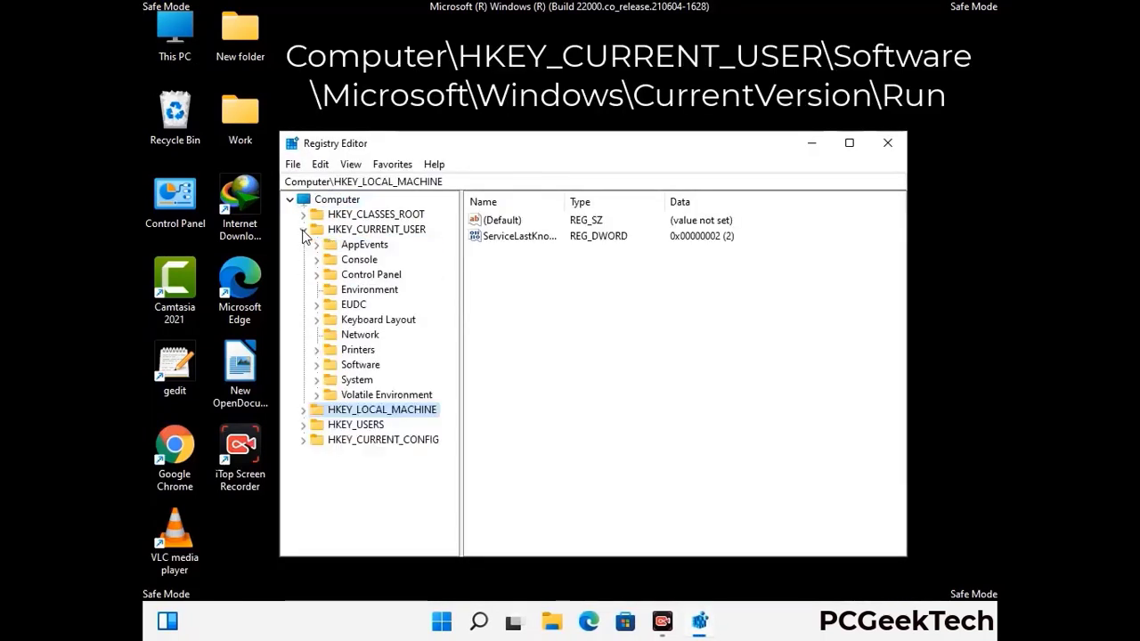
Expand the Software key under HKEY_CURRENT_USER and its Microsoft subkey.
{"action": "left_click", "coordinate": [356, 366]}
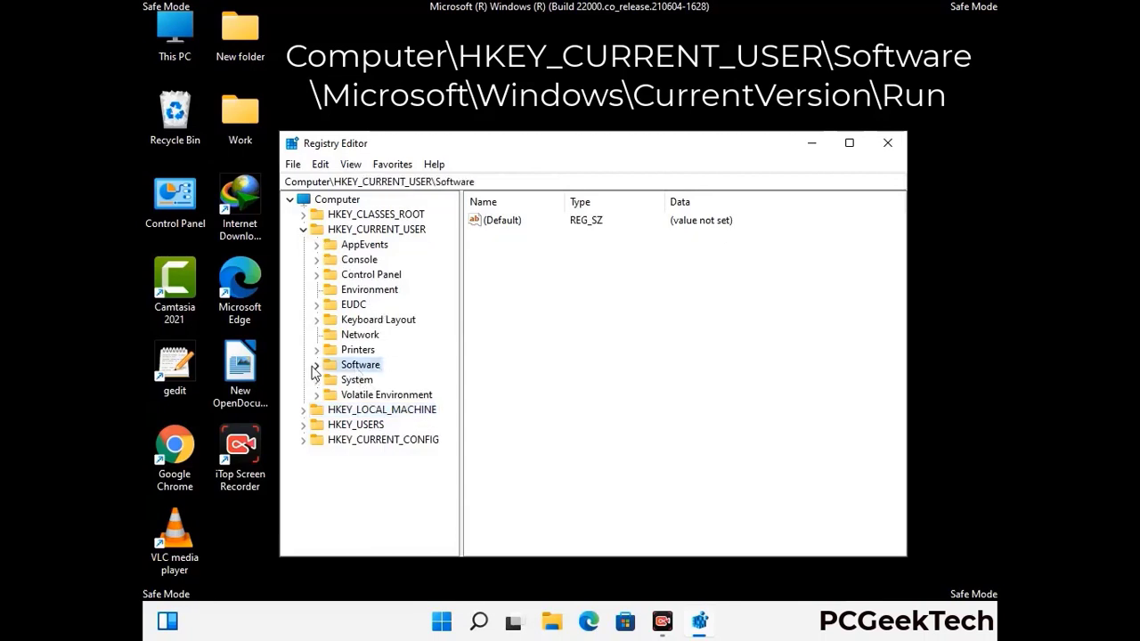
{"action": "left_click", "coordinate": [314, 367]}
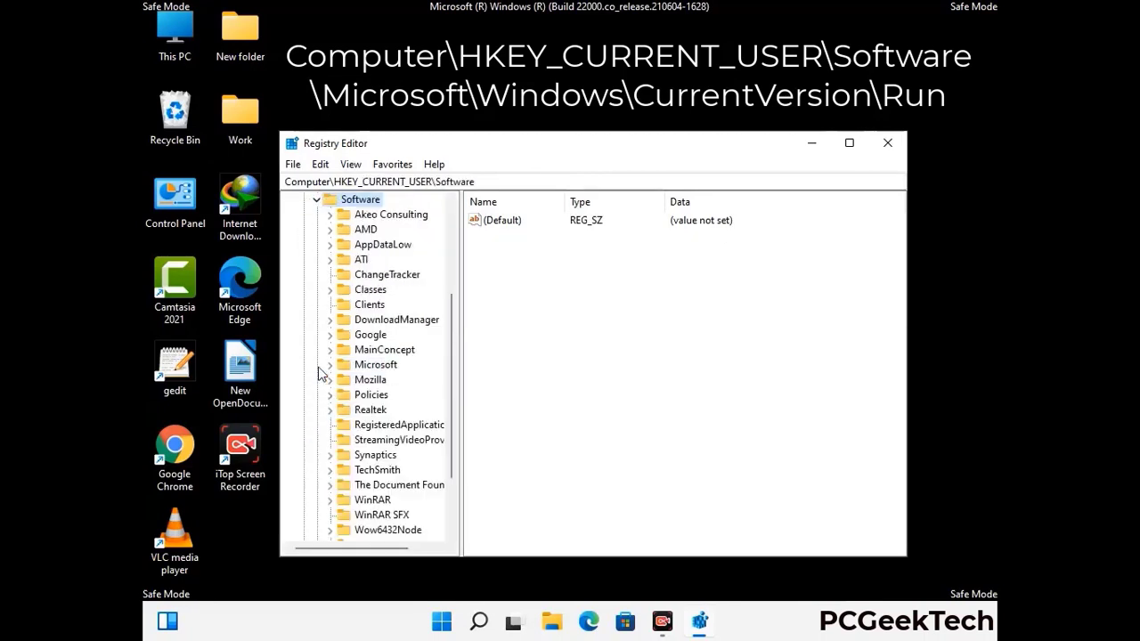
{"action": "left_click", "coordinate": [373, 366]}
{"action": "left_click", "coordinate": [331, 365]}
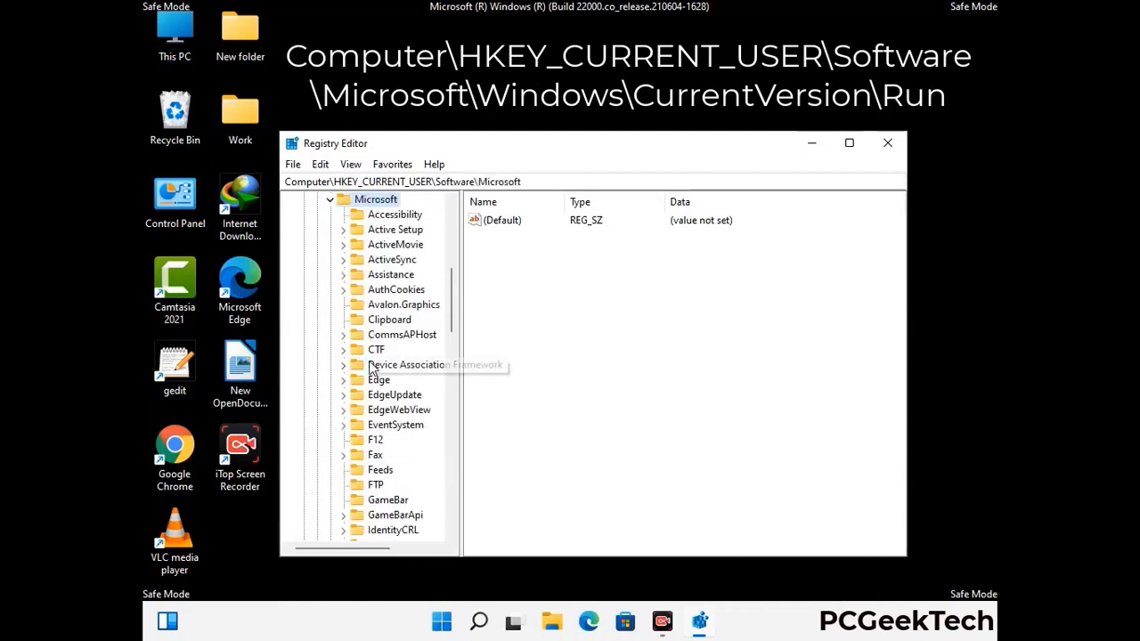
Expand the Windows key under Microsoft and its CurrentVersion subkey.
{"action": "scroll", "coordinate": [412, 387], "scroll_direction": "down", "scroll_amount": 4}
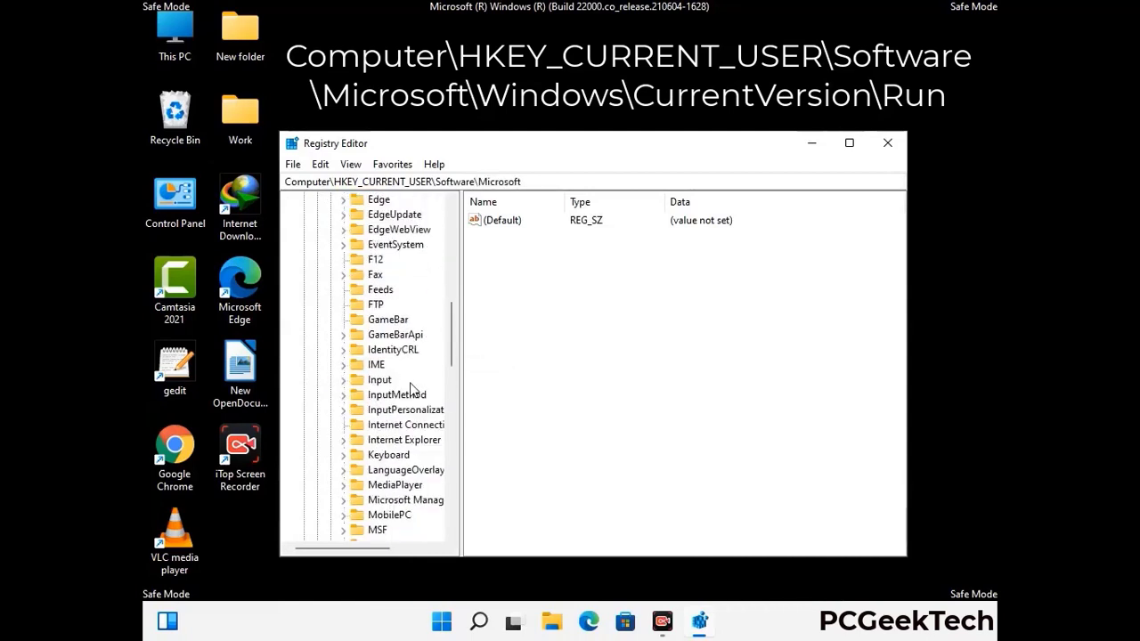
{"action": "scroll", "coordinate": [411, 389], "scroll_direction": "down", "scroll_amount": 3}
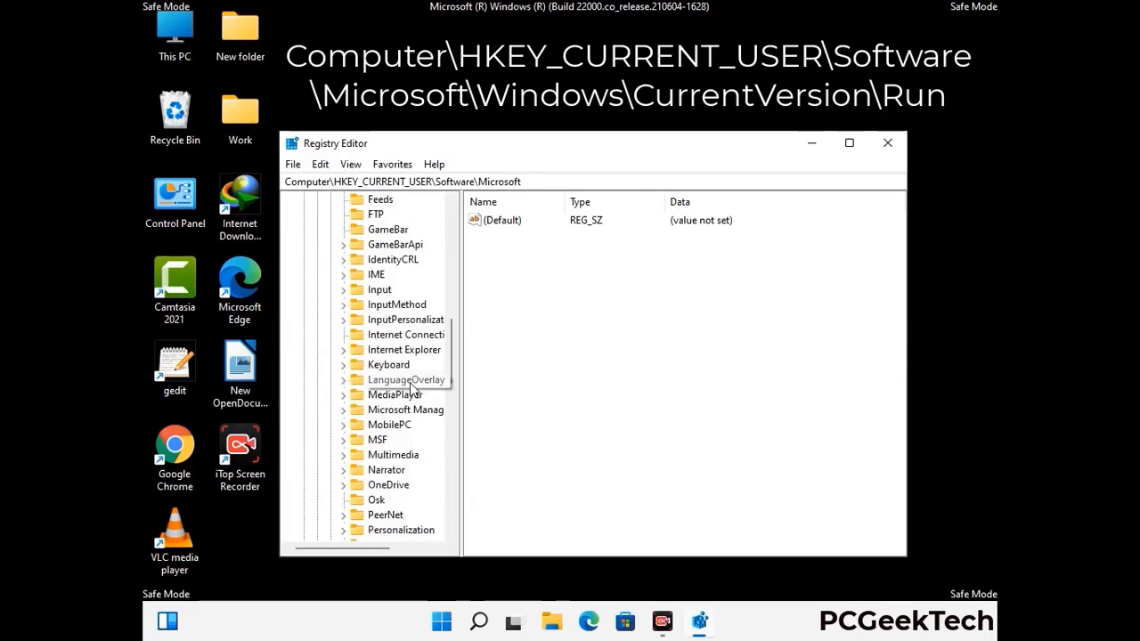
{"action": "scroll", "coordinate": [411, 386], "scroll_direction": "down", "scroll_amount": 6}
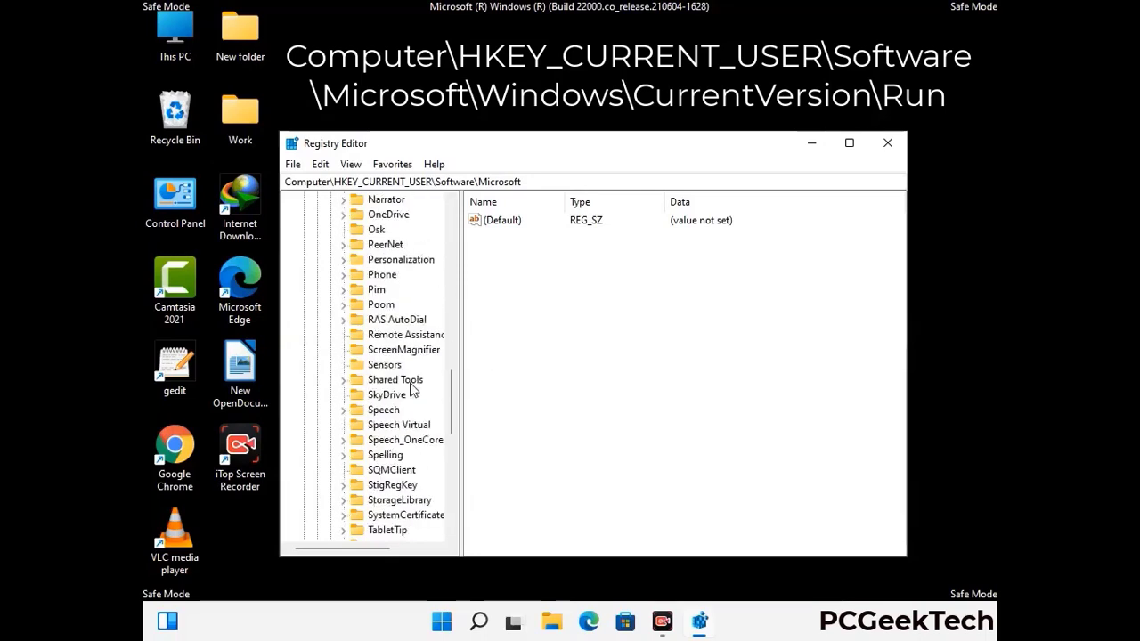
{"action": "scroll", "coordinate": [412, 389], "scroll_direction": "down", "scroll_amount": 4}
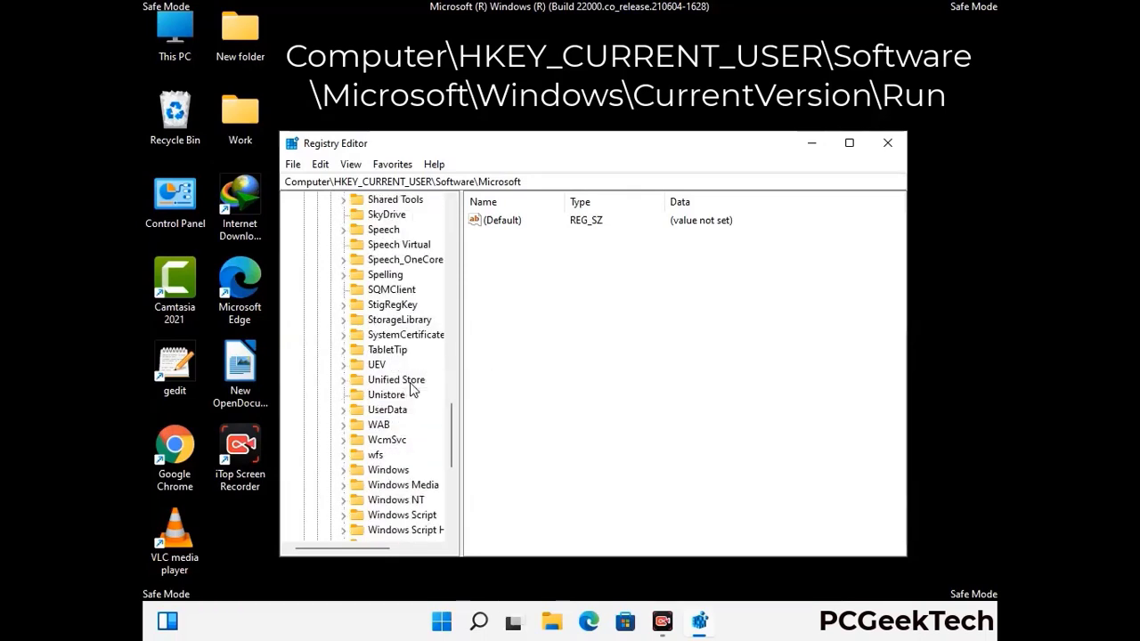
{"action": "double_click", "coordinate": [403, 425]}
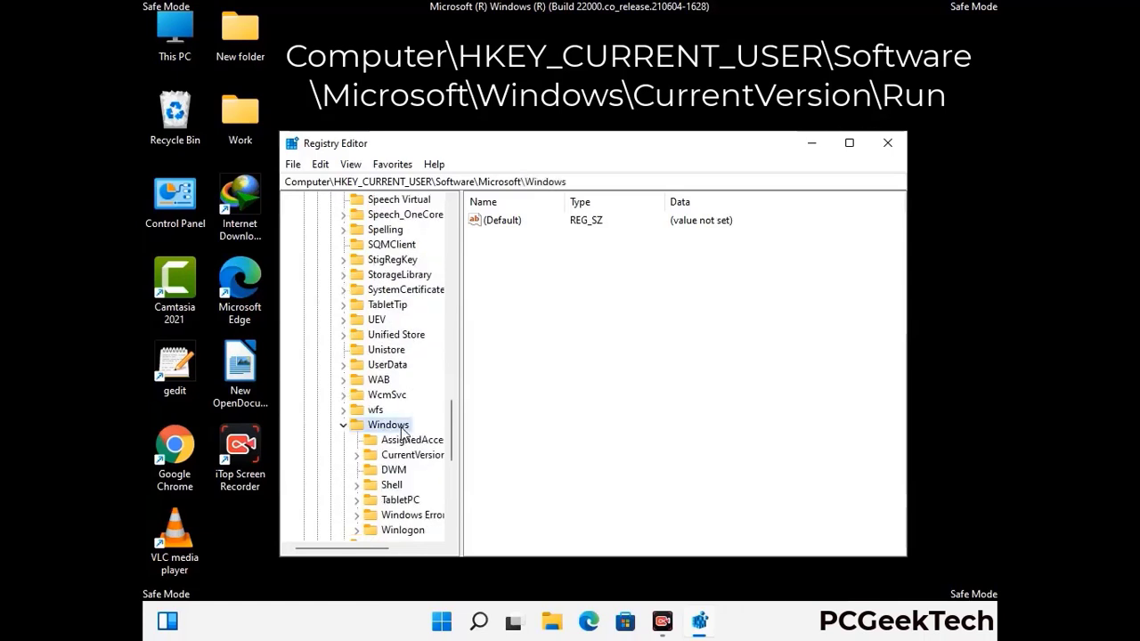
{"action": "scroll", "coordinate": [414, 423], "scroll_direction": "down", "scroll_amount": 1}
{"action": "double_click", "coordinate": [413, 410]}
Open the Run key under CurrentVersion to list its startup entries.
{"action": "scroll", "coordinate": [411, 392], "scroll_direction": "down", "scroll_amount": 4}
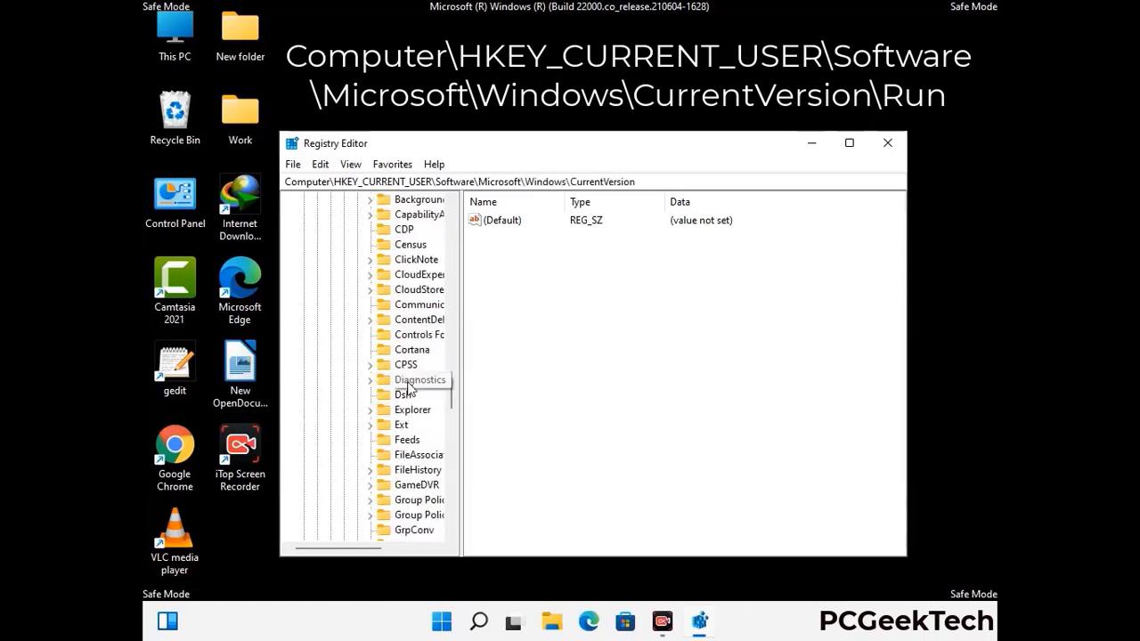
{"action": "scroll", "coordinate": [409, 385], "scroll_direction": "down", "scroll_amount": 4}
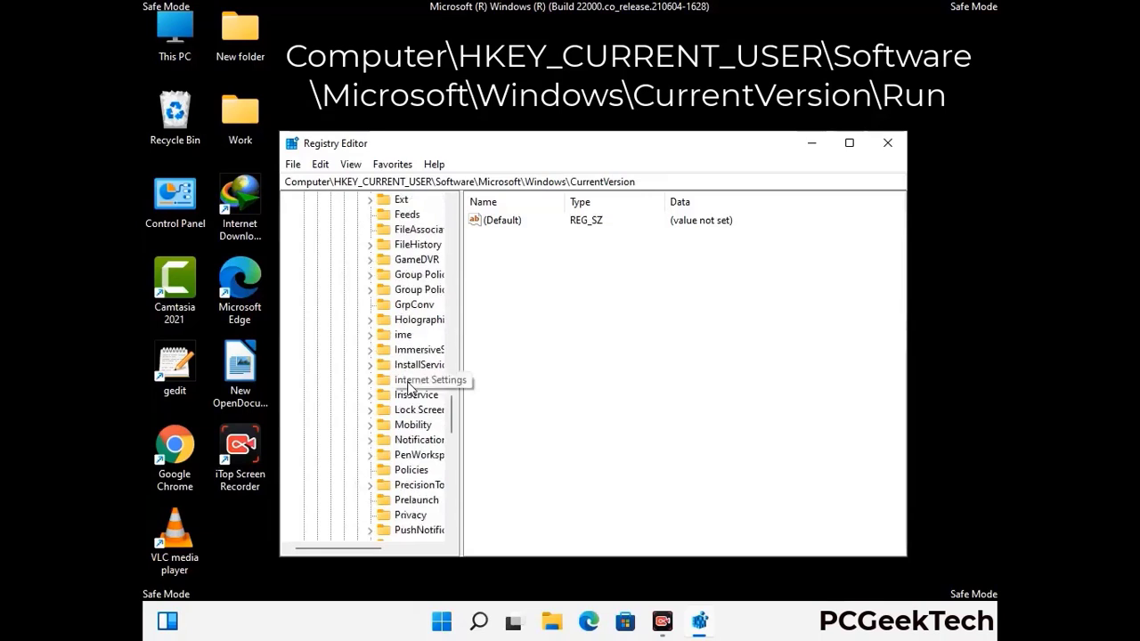
{"action": "scroll", "coordinate": [409, 386], "scroll_direction": "down", "scroll_amount": 1}
{"action": "scroll", "coordinate": [410, 384], "scroll_direction": "down", "scroll_amount": 1}
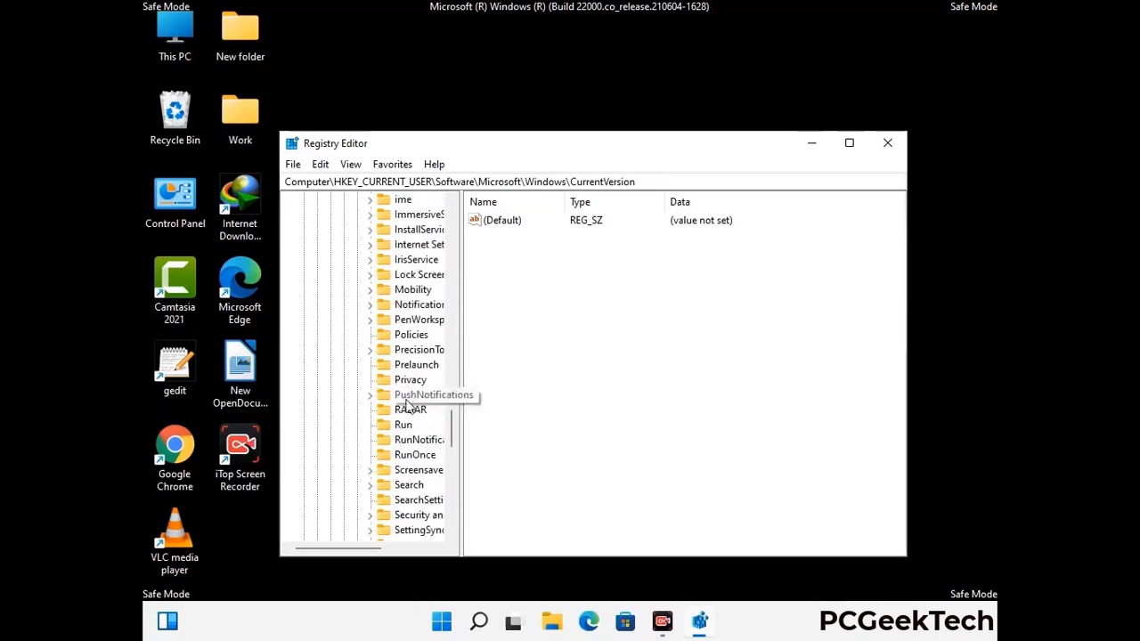
{"action": "left_click", "coordinate": [403, 426]}
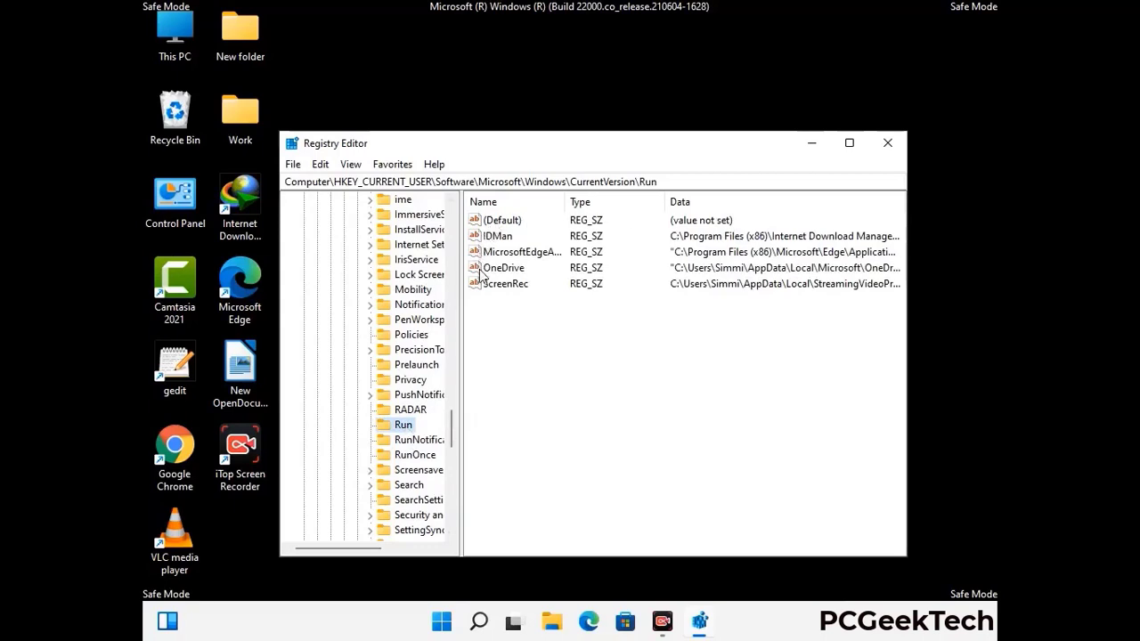
Delete the ScreenRec value from the Run key and confirm the permanent deletion.
{"action": "left_click", "coordinate": [503, 285]}
{"action": "left_click", "coordinate": [533, 285]}
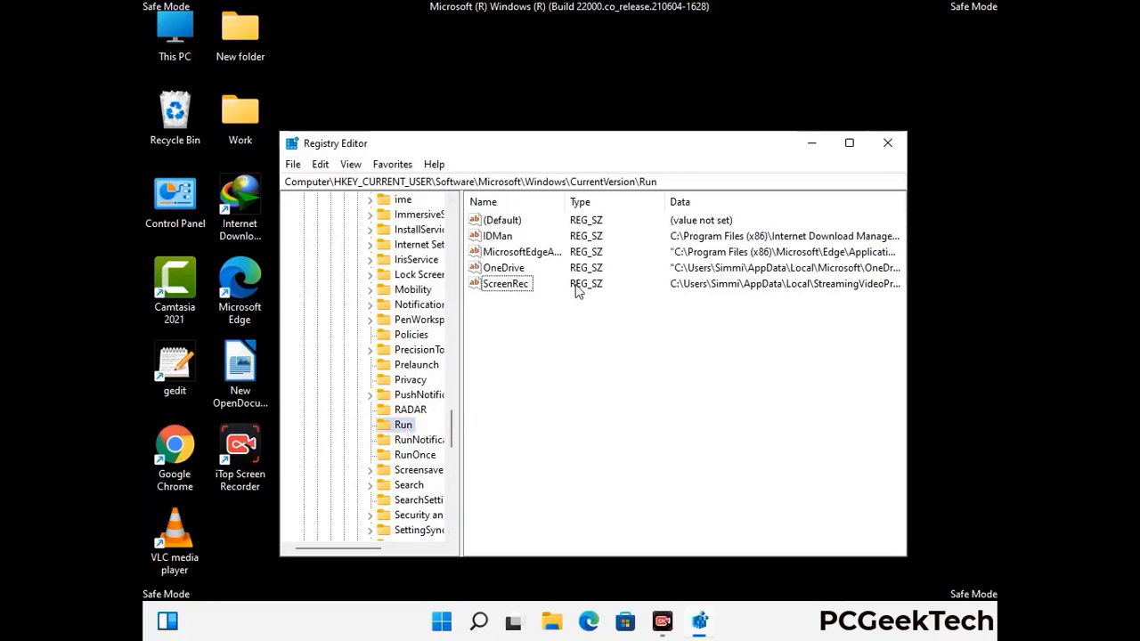
{"action": "key", "text": "Return"}
{"action": "right_click", "coordinate": [514, 288]}
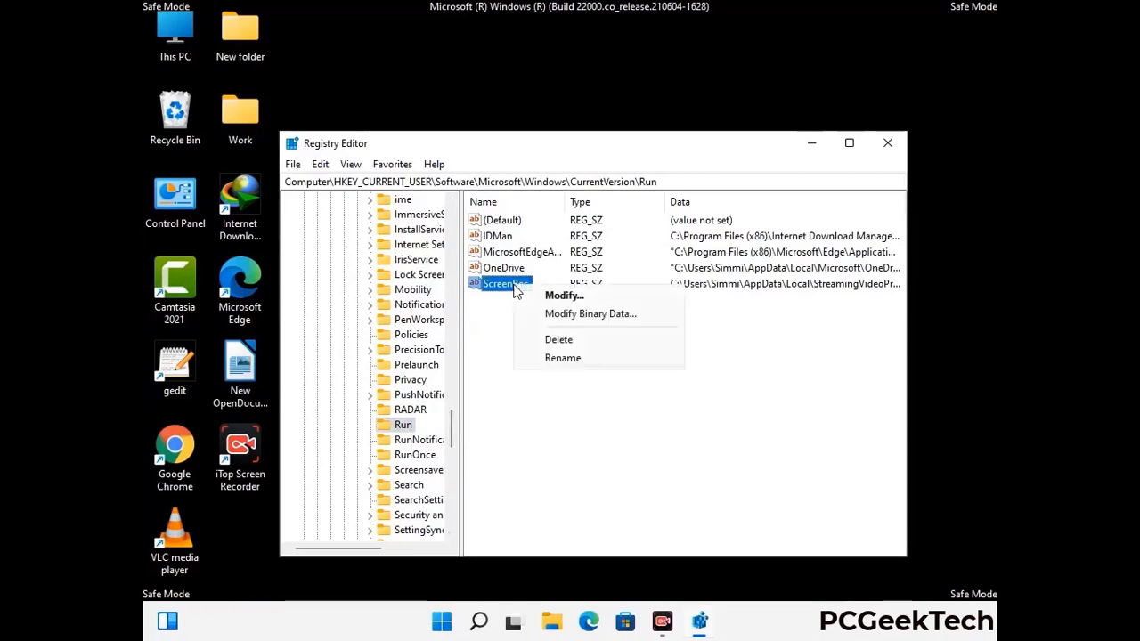
{"action": "left_click", "coordinate": [546, 339]}
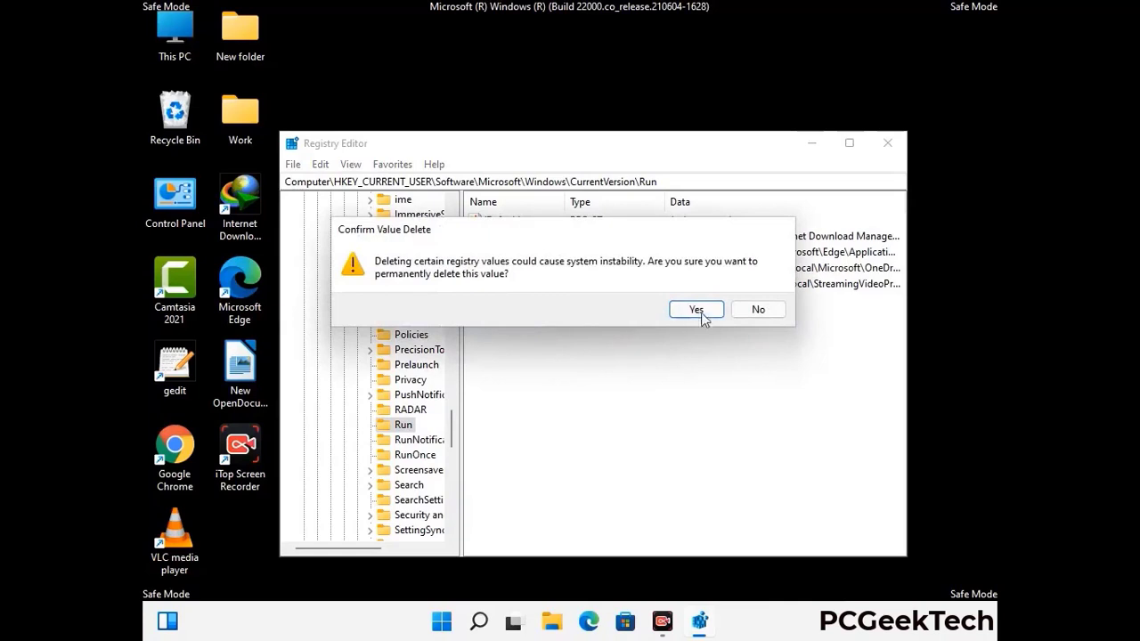
{"action": "left_click", "coordinate": [696, 310]}
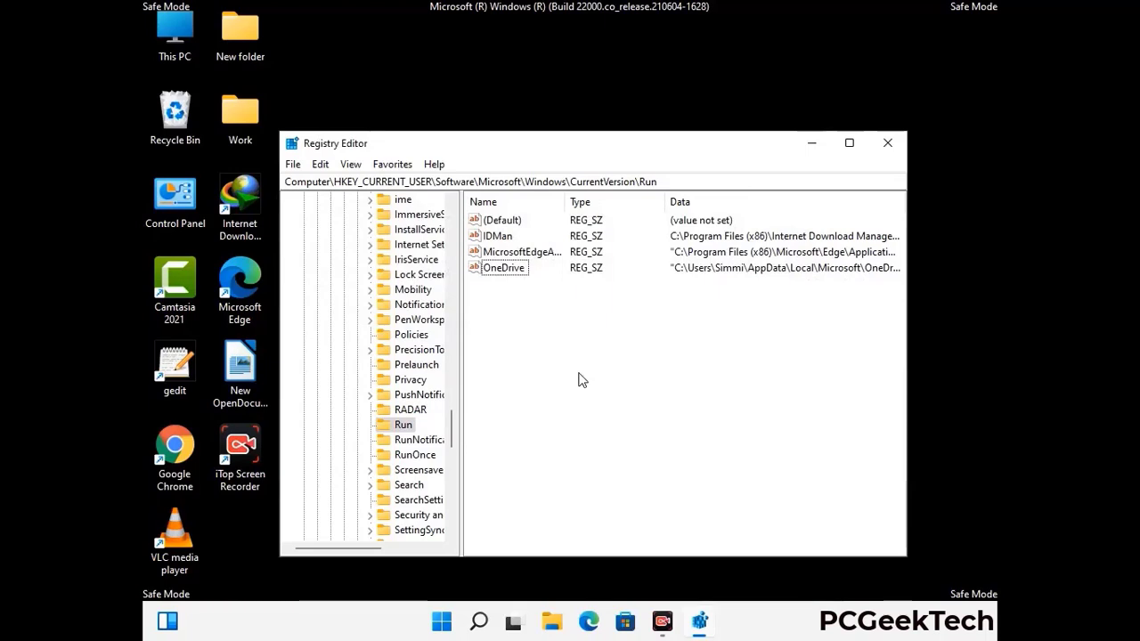
Search the registry for "Virus Name", then cancel the search and close the Registry Editor.
{"action": "key", "text": "ctrl+f"}
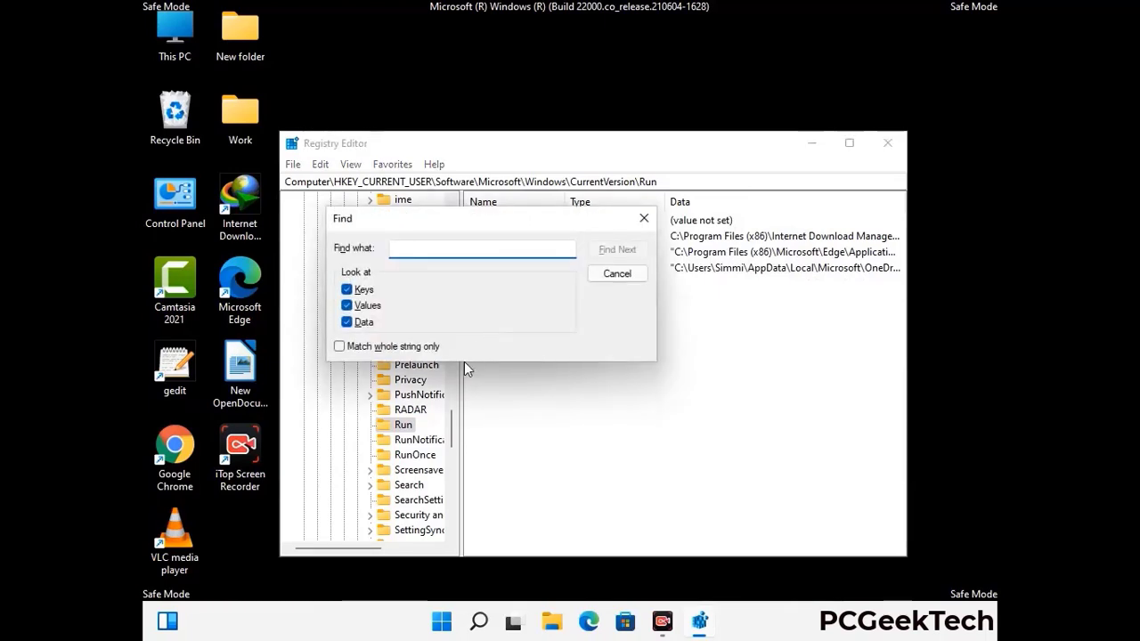
{"action": "type", "text": "Virus N"}
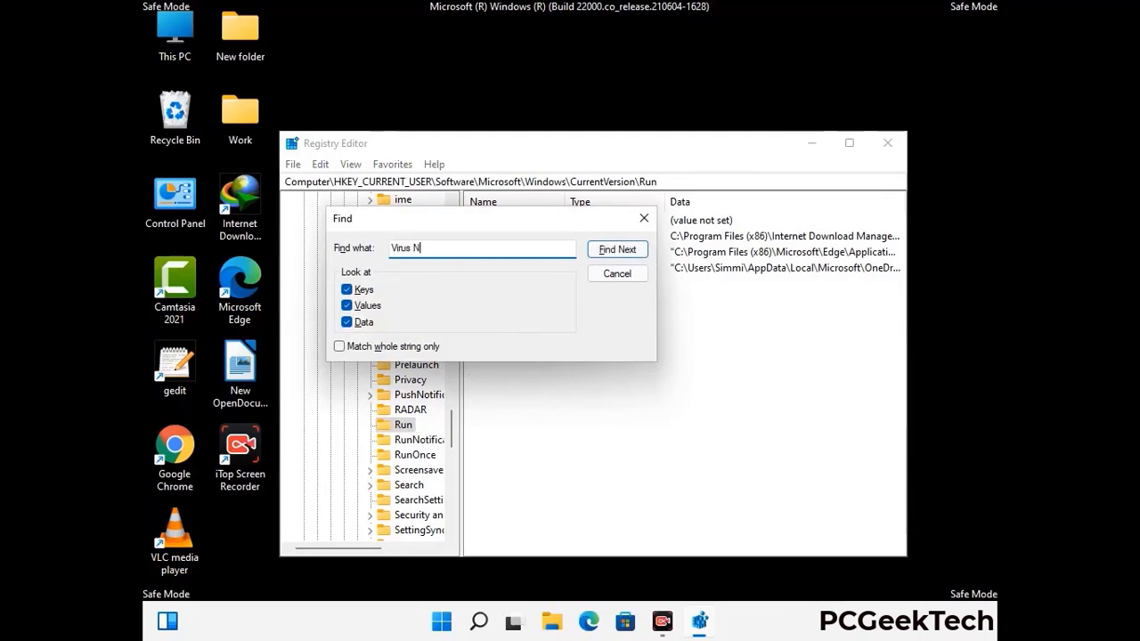
{"action": "type", "text": "ame"}
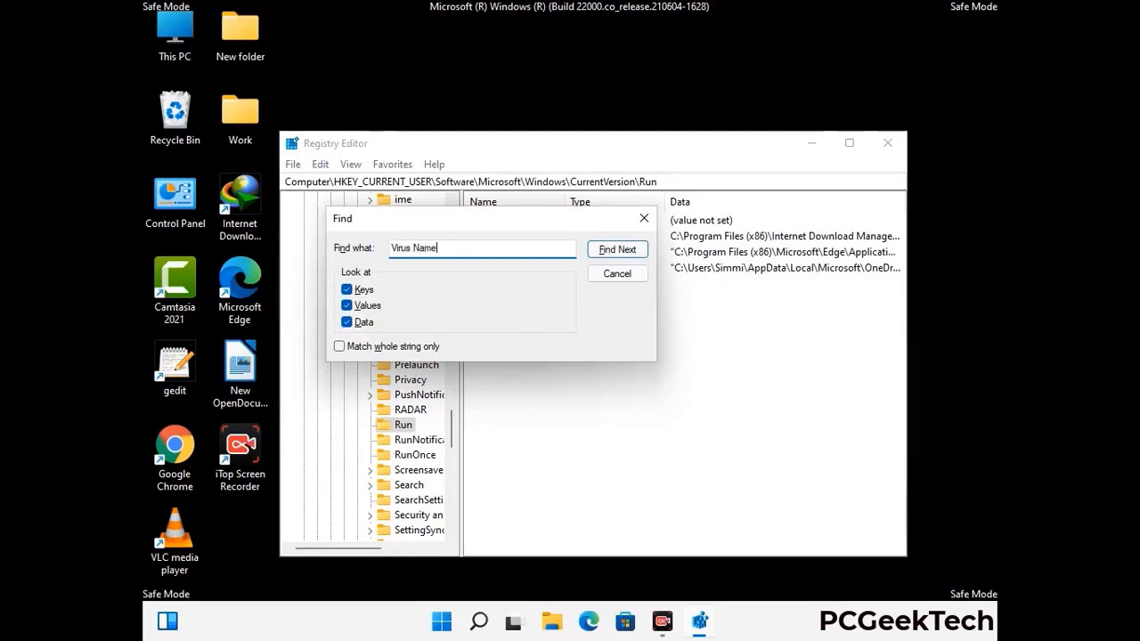
{"action": "left_click", "coordinate": [604, 253]}
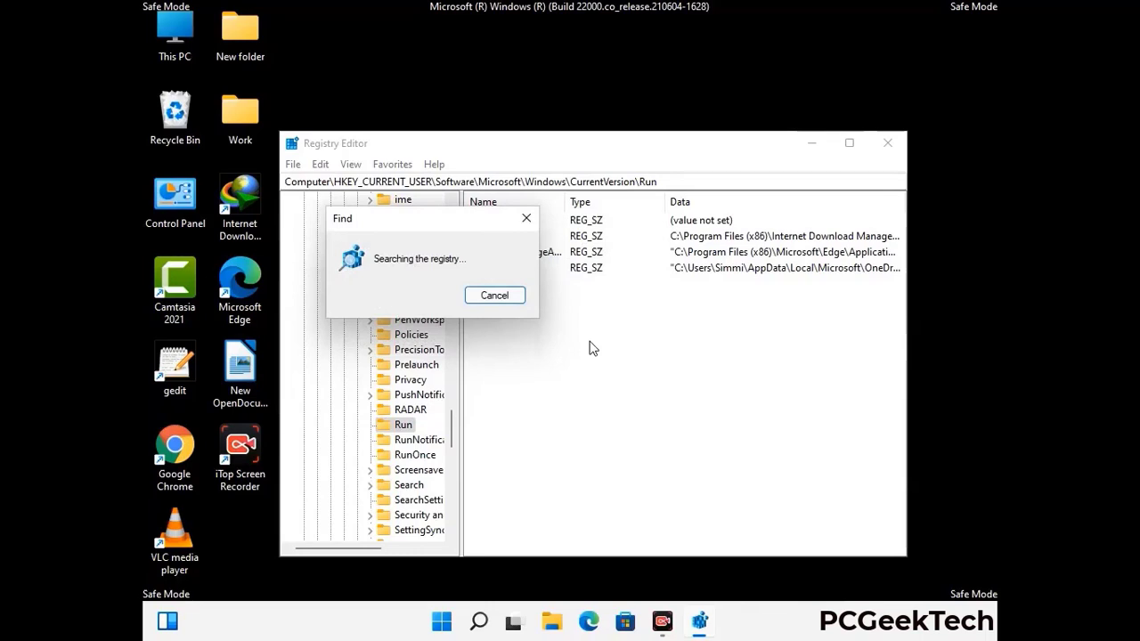
{"action": "left_click", "coordinate": [534, 221]}
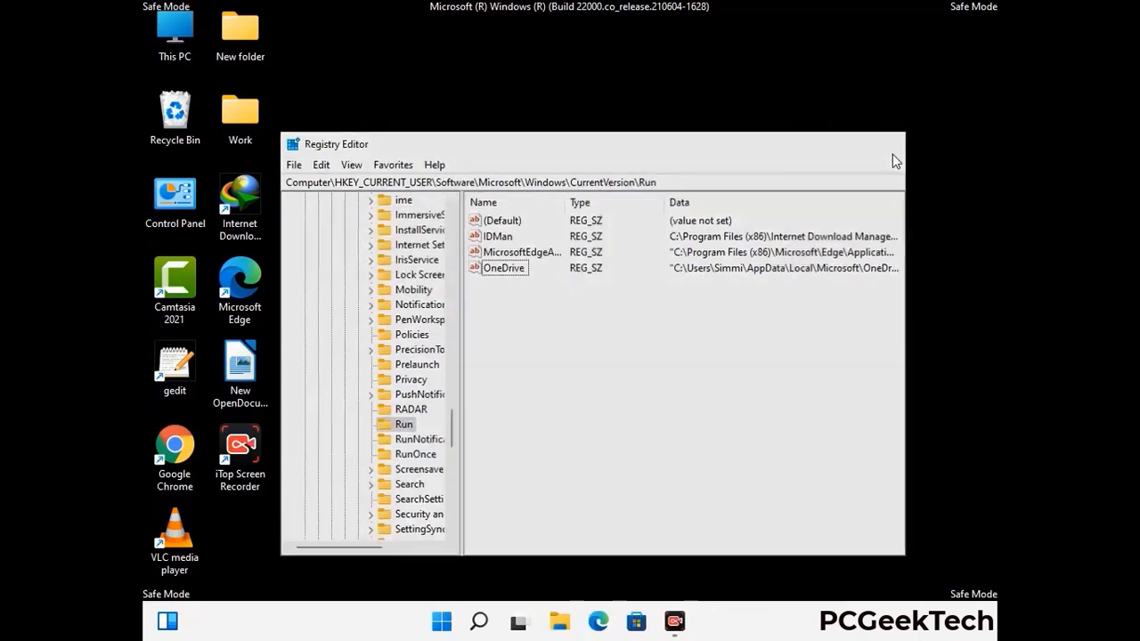
{"action": "left_click", "coordinate": [892, 154]}
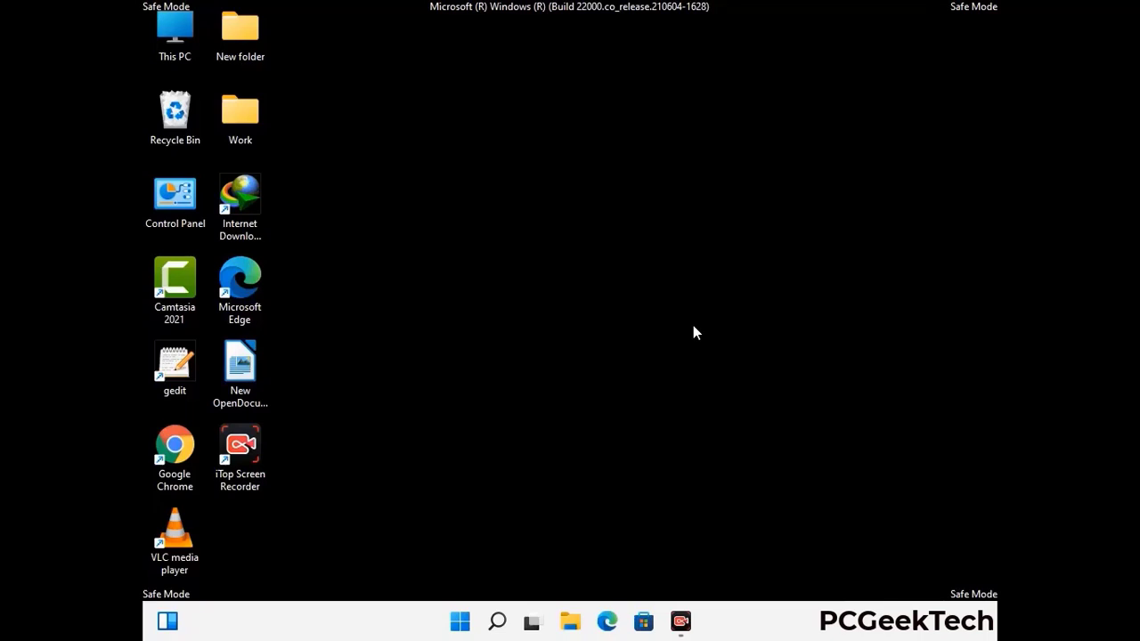
Run msconfig to open System Configuration.
{"action": "key", "text": "super+r"}
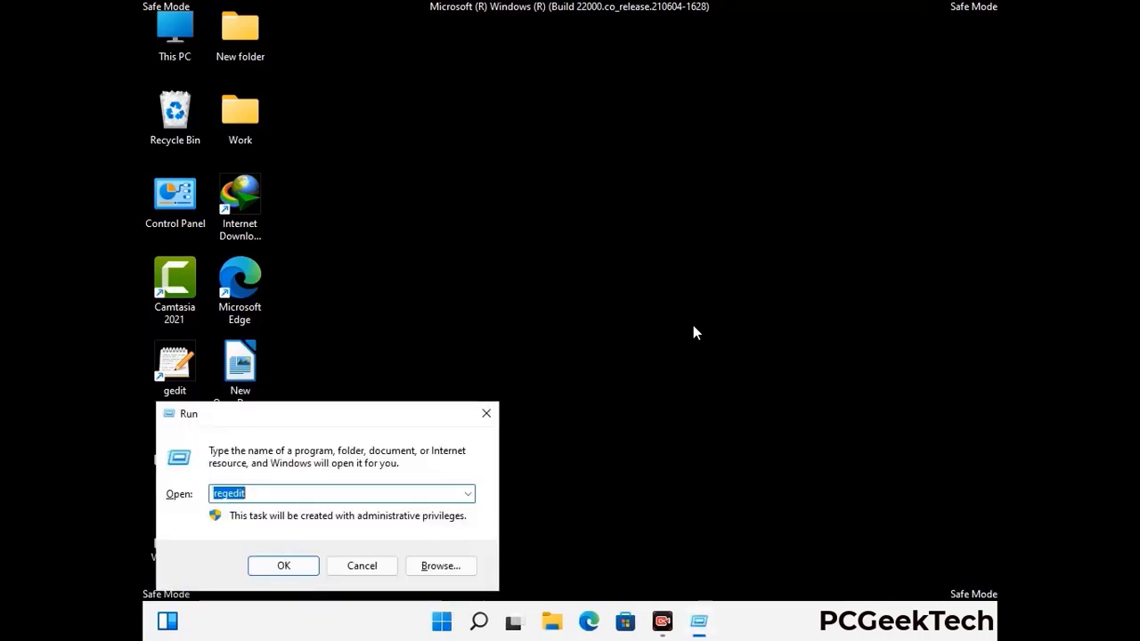
{"action": "left_click_drag", "start_coordinate": [331, 415], "coordinate": [582, 176]}
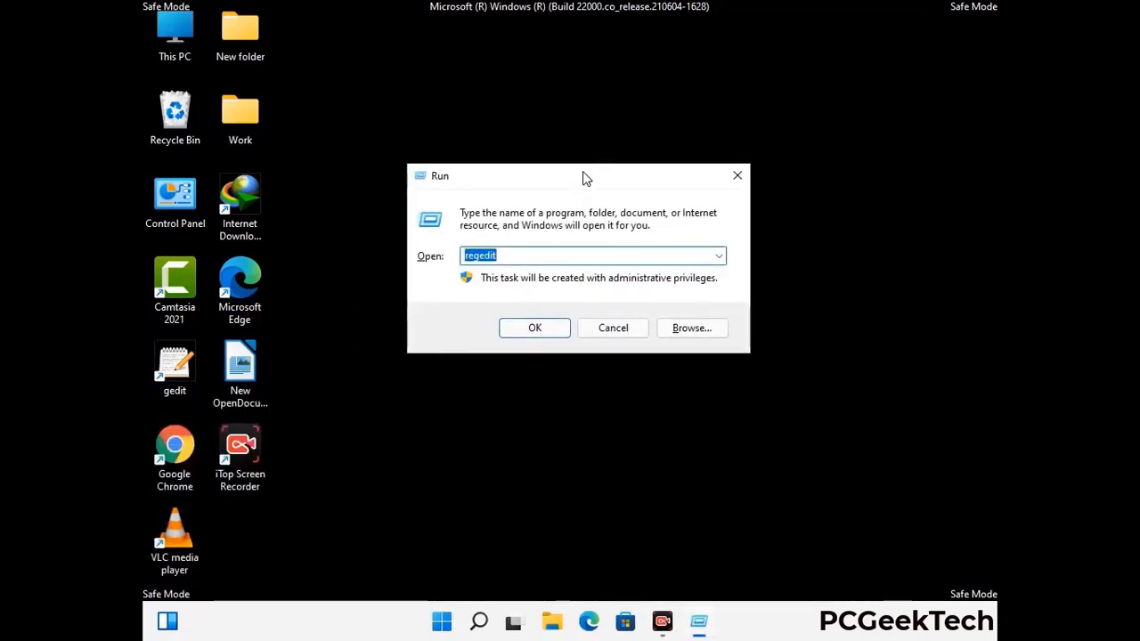
{"action": "type", "text": "msconfig"}
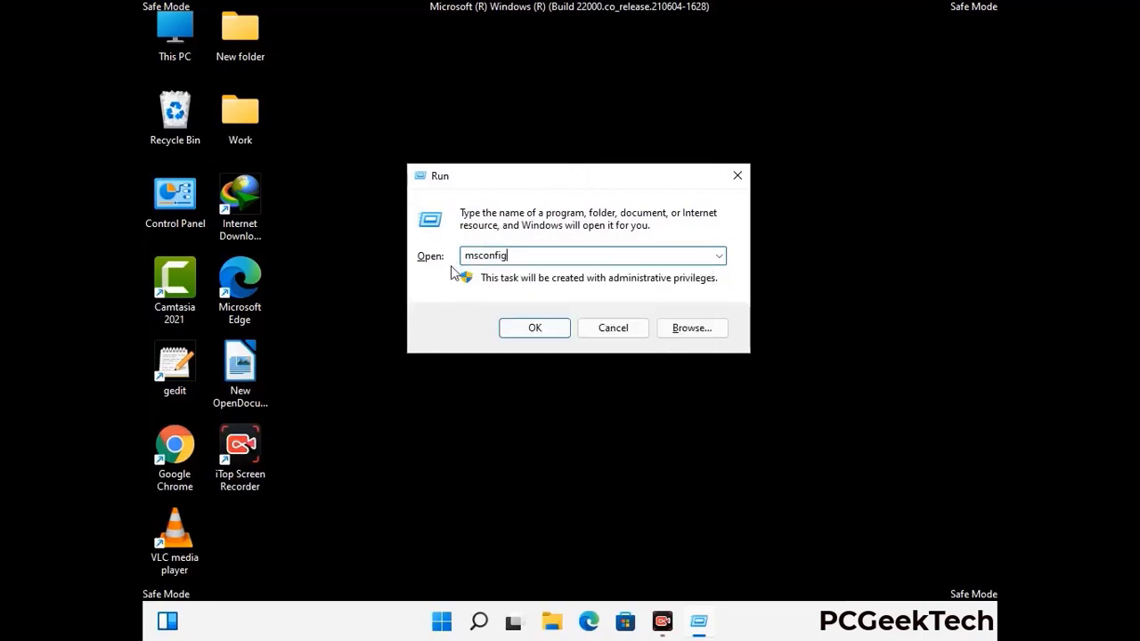
{"action": "left_click", "coordinate": [532, 329]}
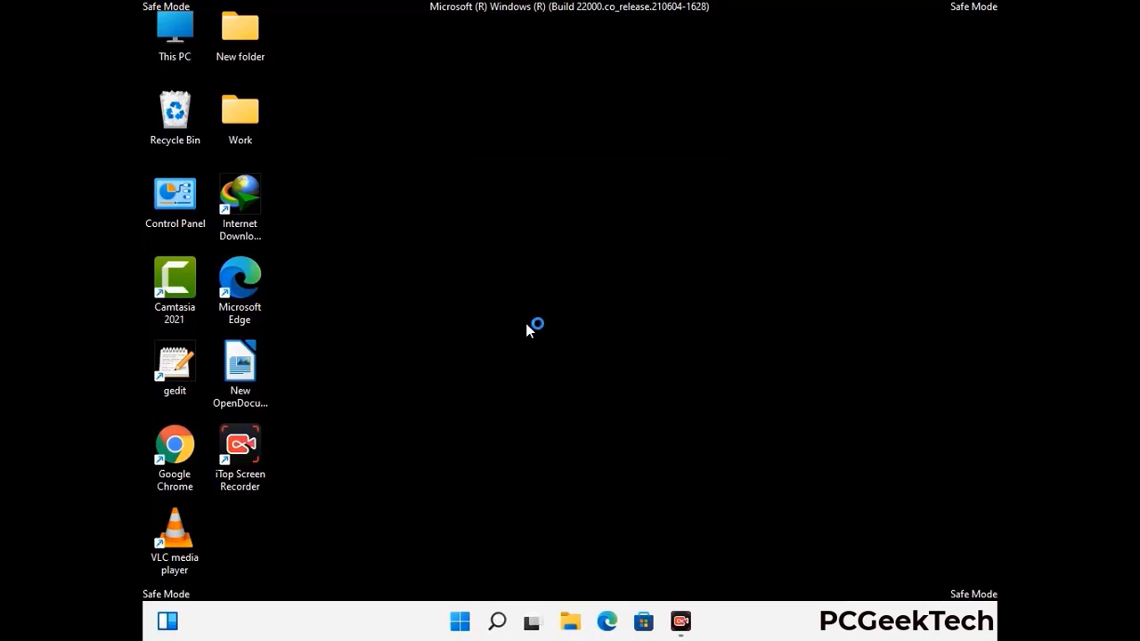
Turn off Safe boot in the boot options for Windows 11.
{"action": "left_click", "coordinate": [394, 178]}
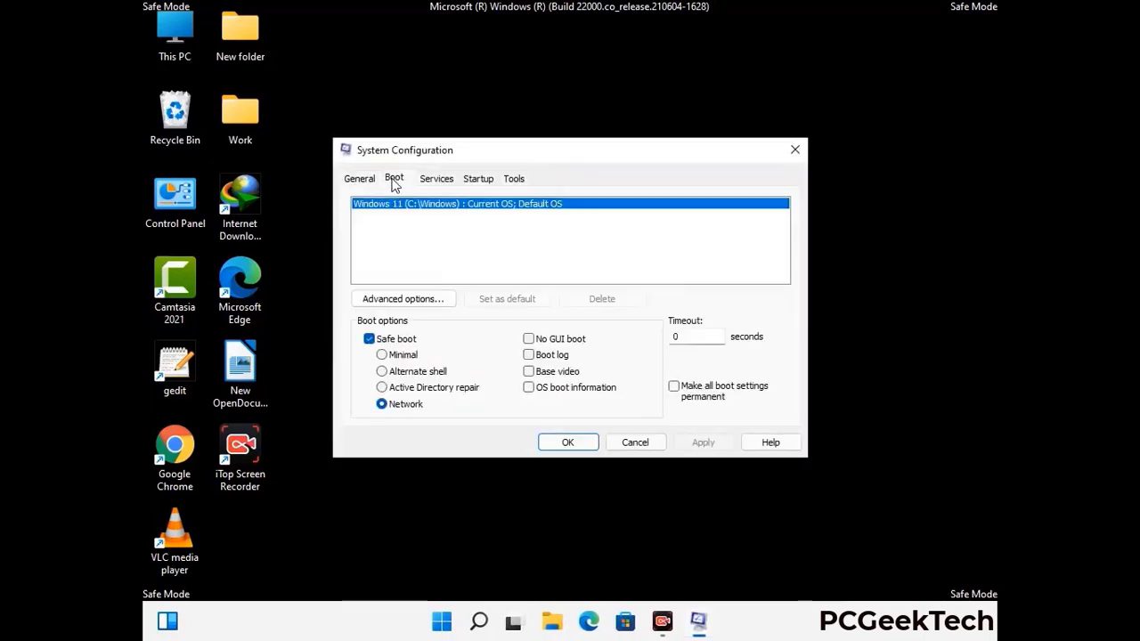
{"action": "left_click", "coordinate": [369, 340]}
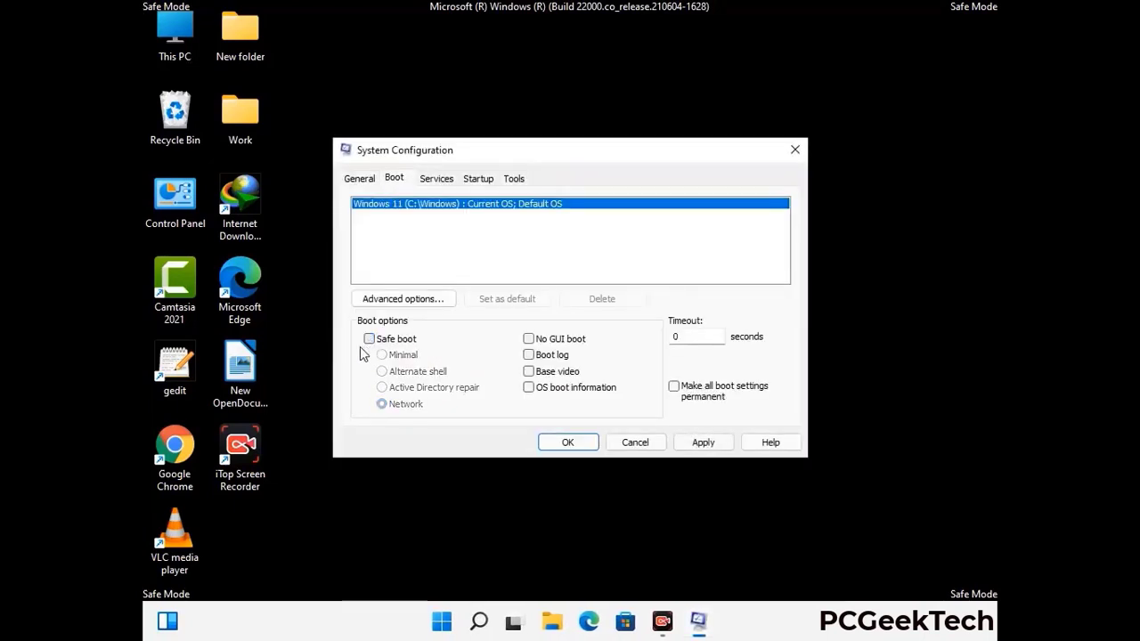